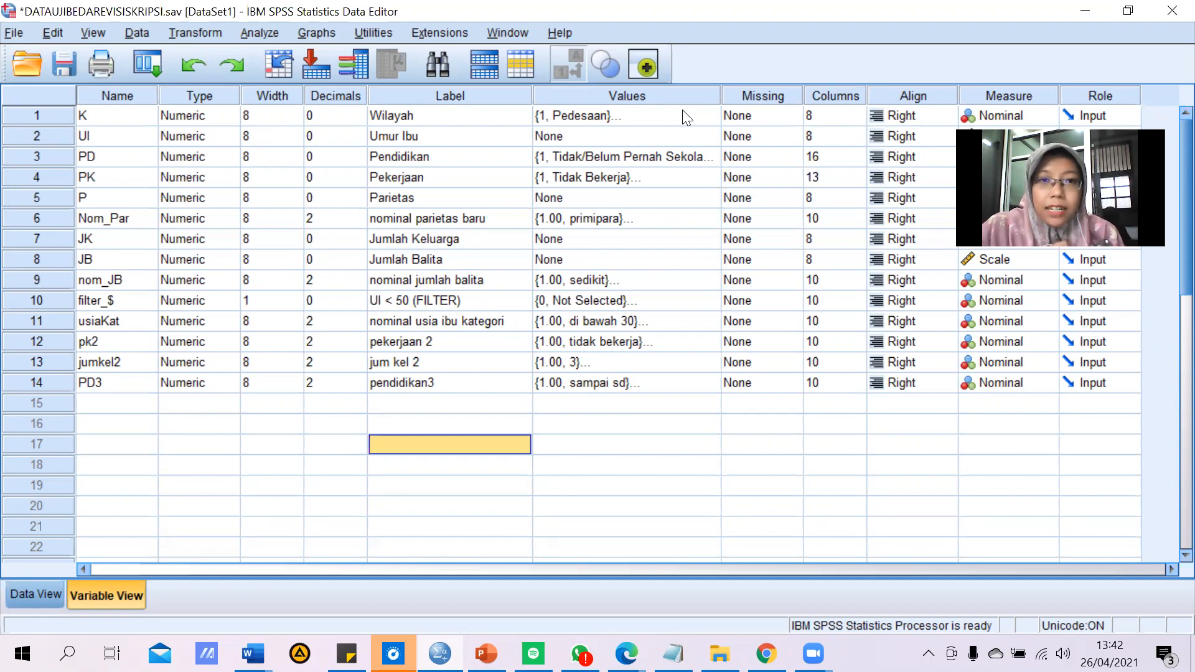
Step: Review the dataset's variable labels, including the filter, pekerjaan 2, pendidikan3 and Umur Ibu entries
{"action": "left_click", "coordinate": [478, 306]}
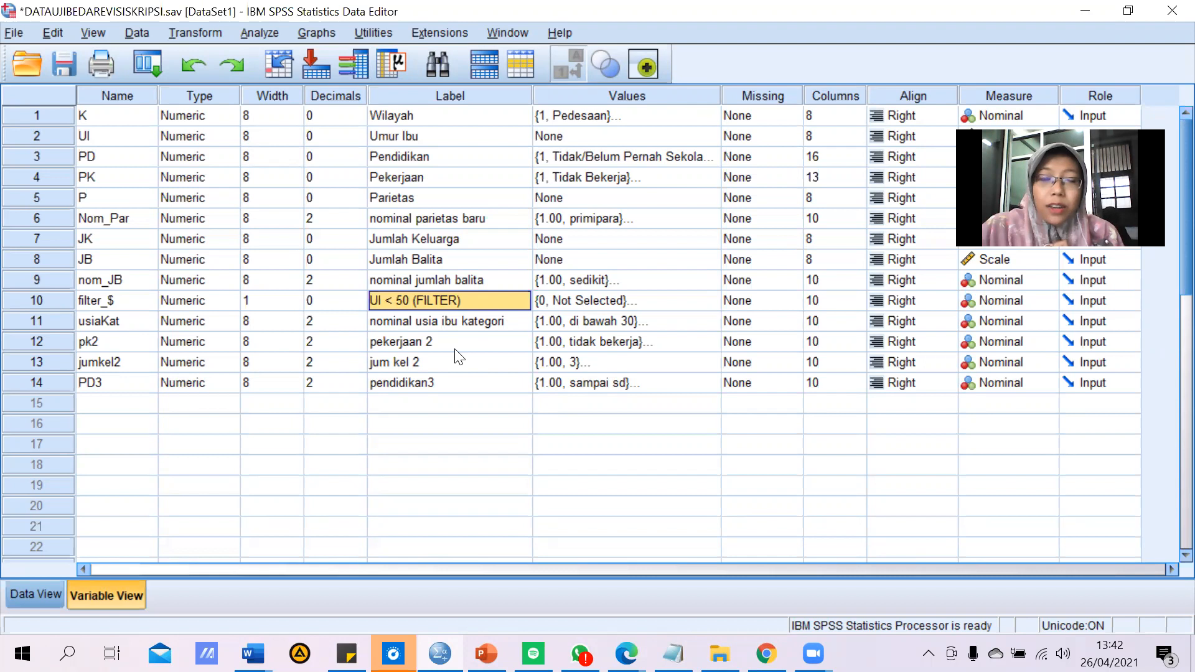
{"action": "left_click", "coordinate": [446, 404]}
{"action": "left_click", "coordinate": [407, 342]}
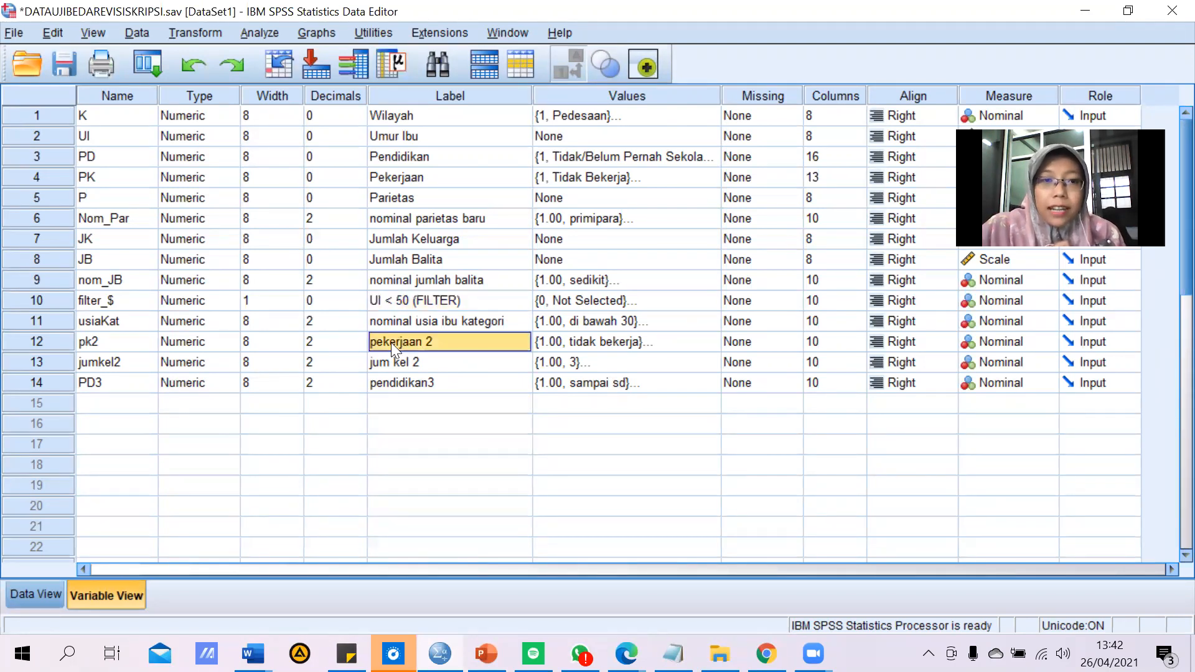
{"action": "left_click", "coordinate": [392, 384]}
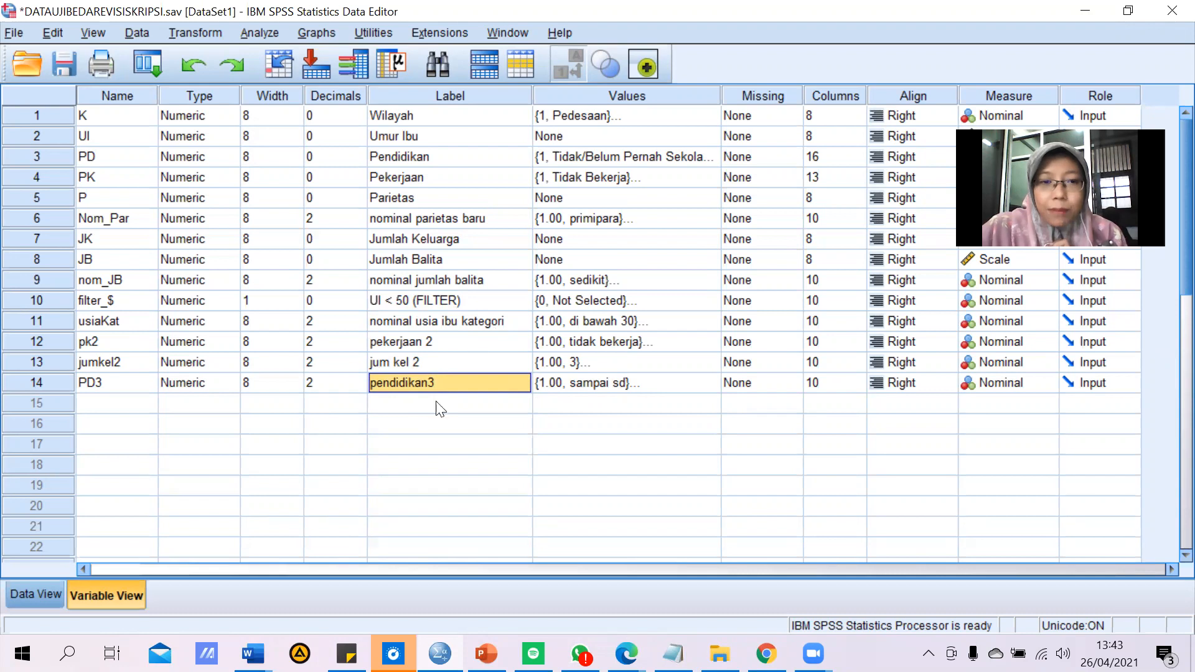
{"action": "left_click", "coordinate": [432, 418]}
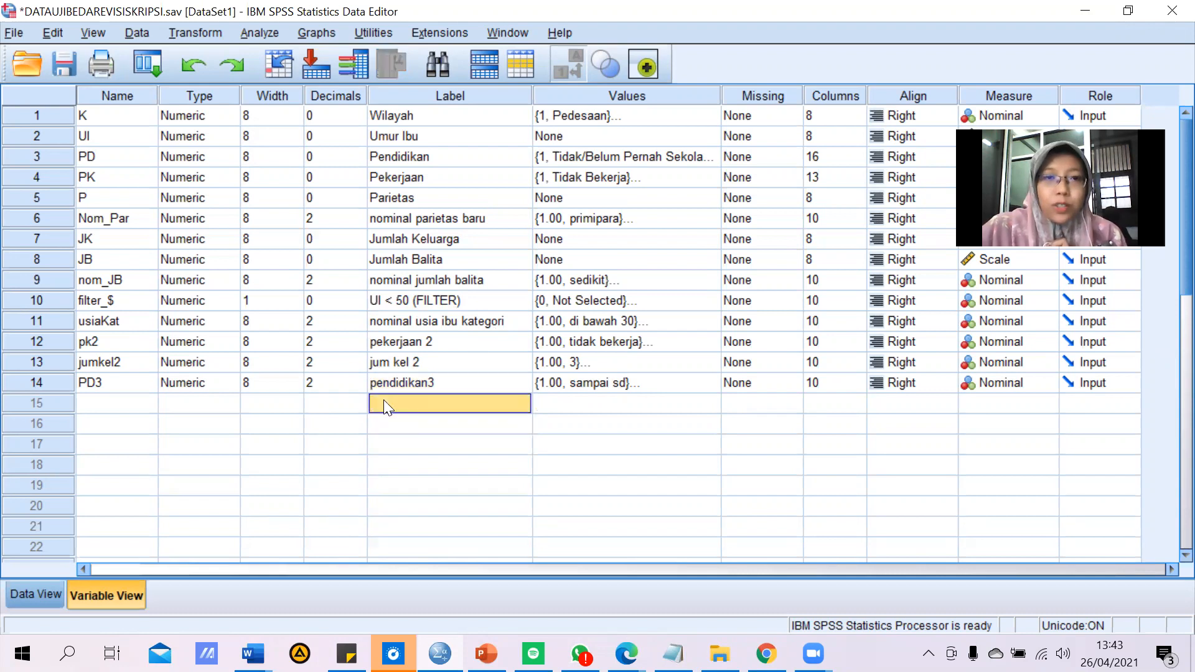
{"action": "left_click", "coordinate": [307, 298]}
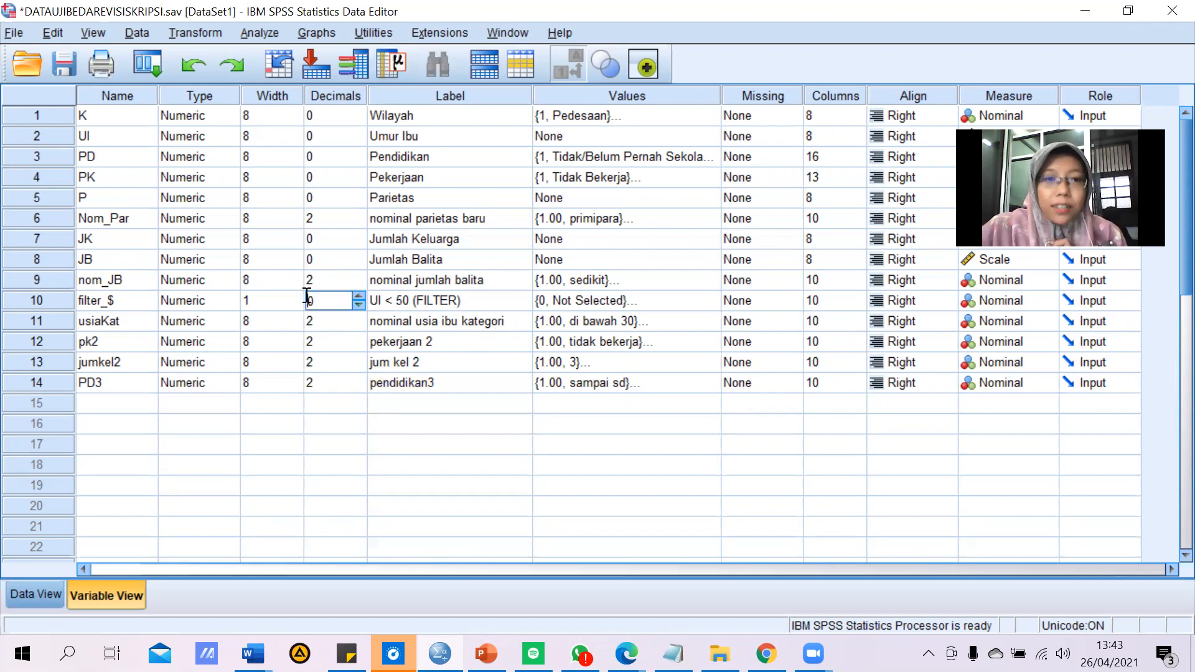
{"action": "left_click", "coordinate": [428, 343]}
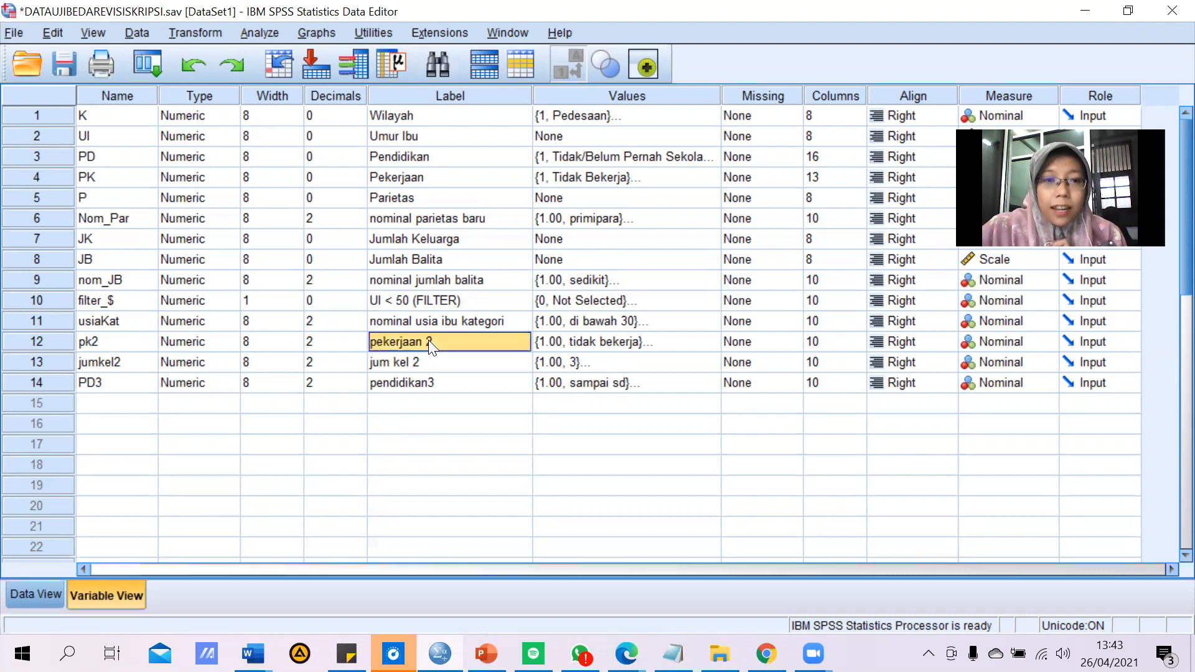
{"action": "left_click", "coordinate": [423, 382]}
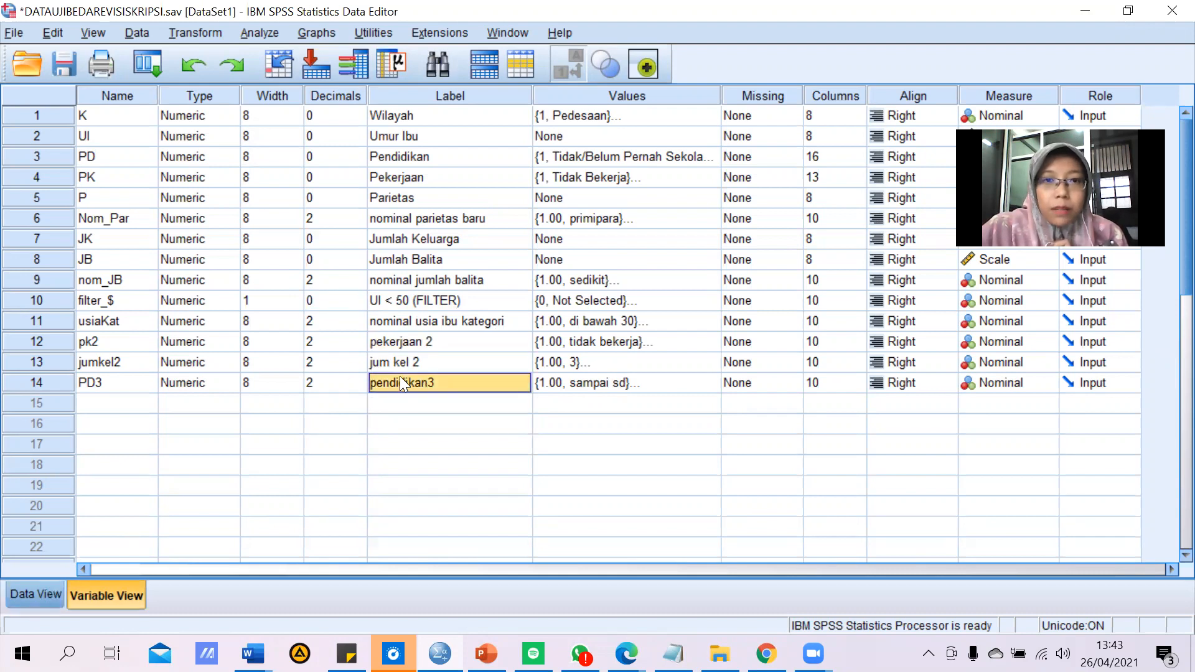
{"action": "left_click", "coordinate": [498, 262]}
{"action": "left_click", "coordinate": [448, 128]}
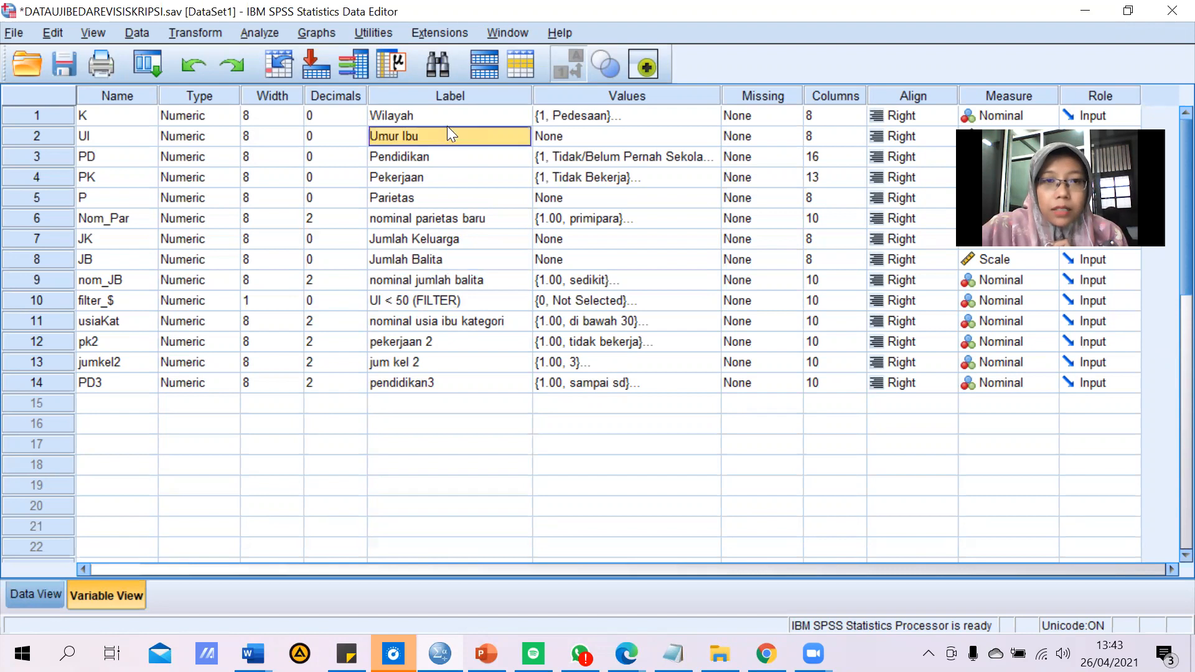
Step: Inspect the value labels defined for the Wilayah variable and close them without changes
{"action": "left_click", "coordinate": [480, 114]}
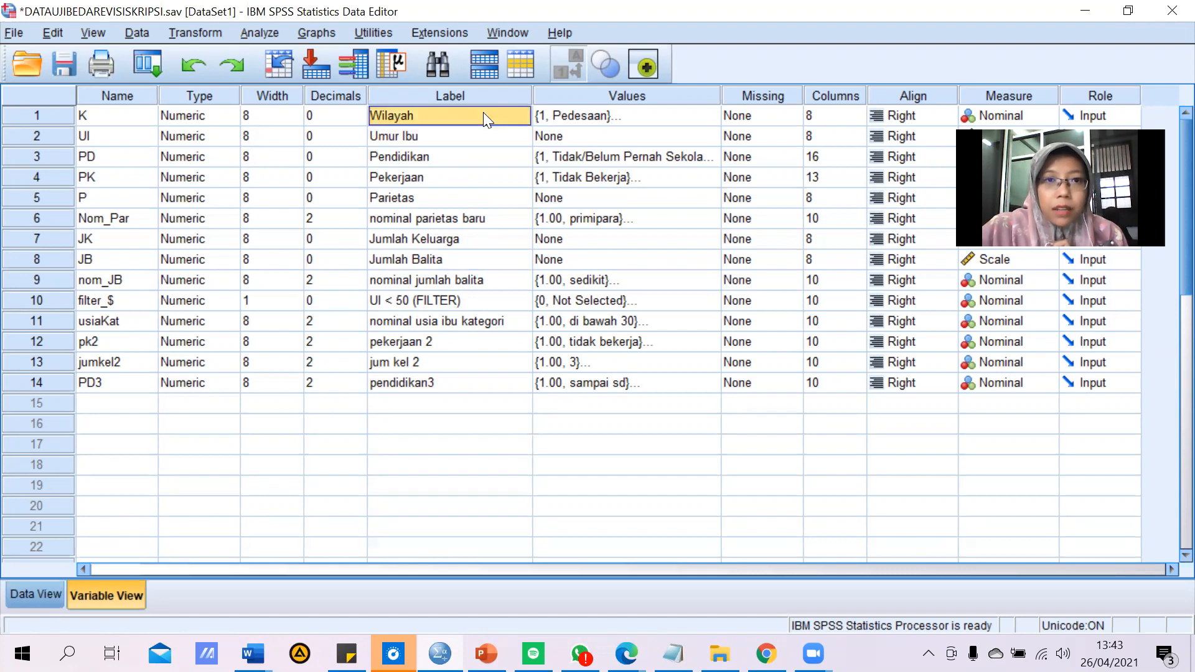
{"action": "left_click", "coordinate": [701, 118]}
{"action": "left_click", "coordinate": [712, 115]}
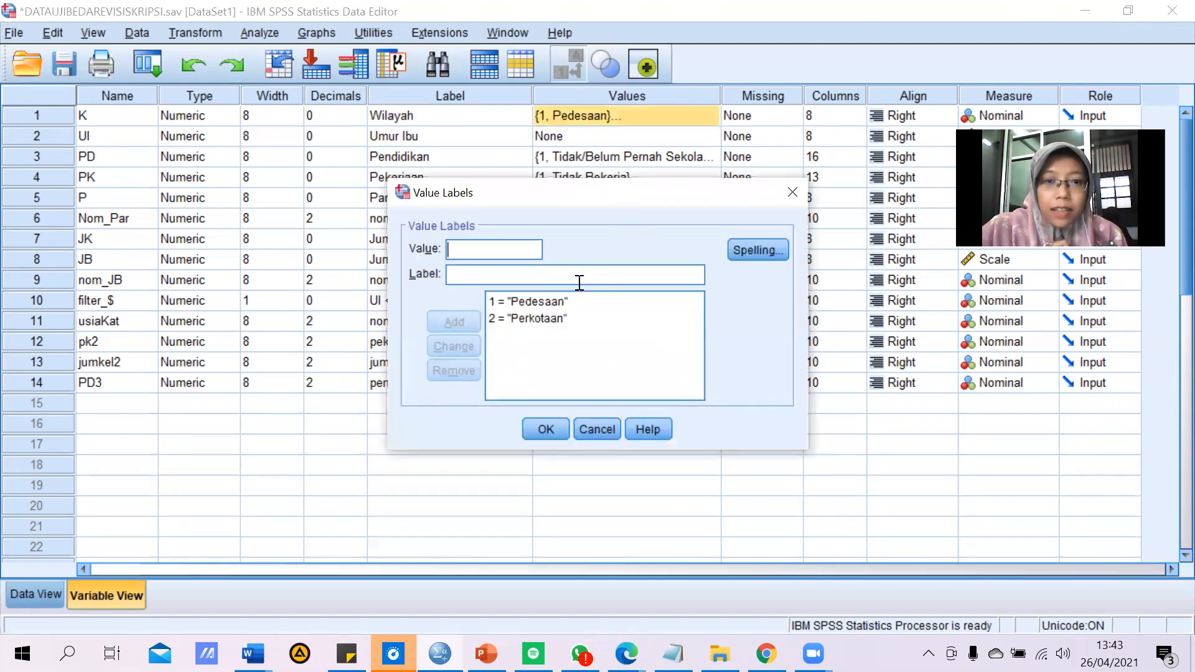
{"action": "left_click", "coordinate": [552, 433]}
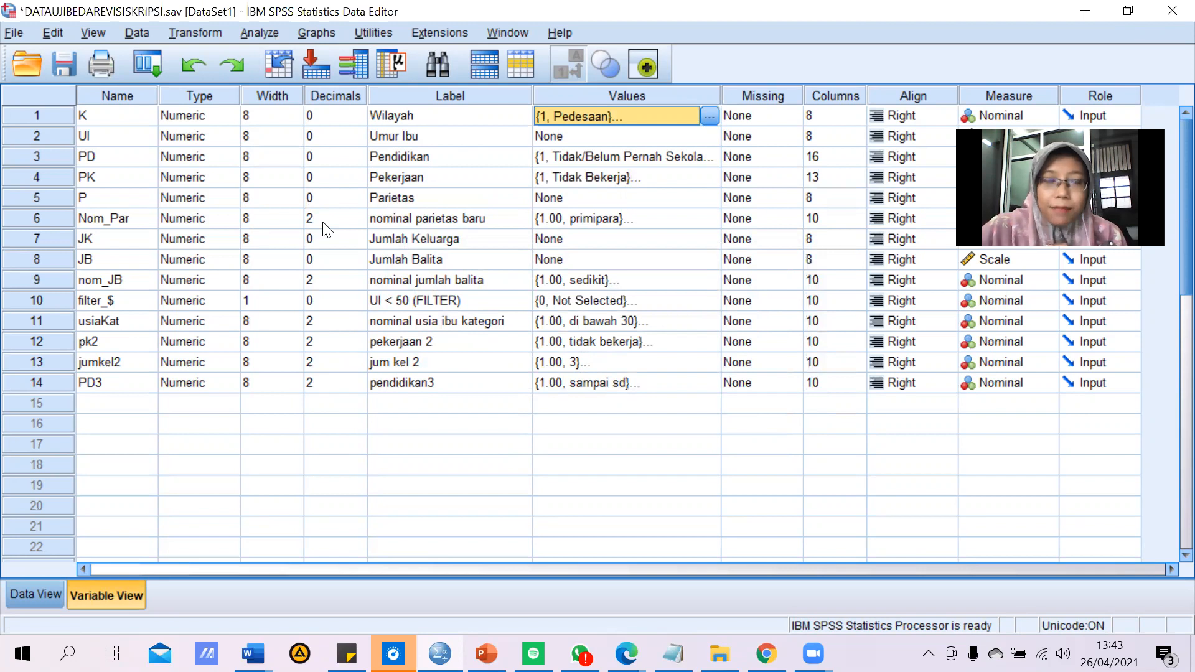
Step: Start a Binary Logistic regression and reset its previous settings
{"action": "left_click", "coordinate": [268, 33]}
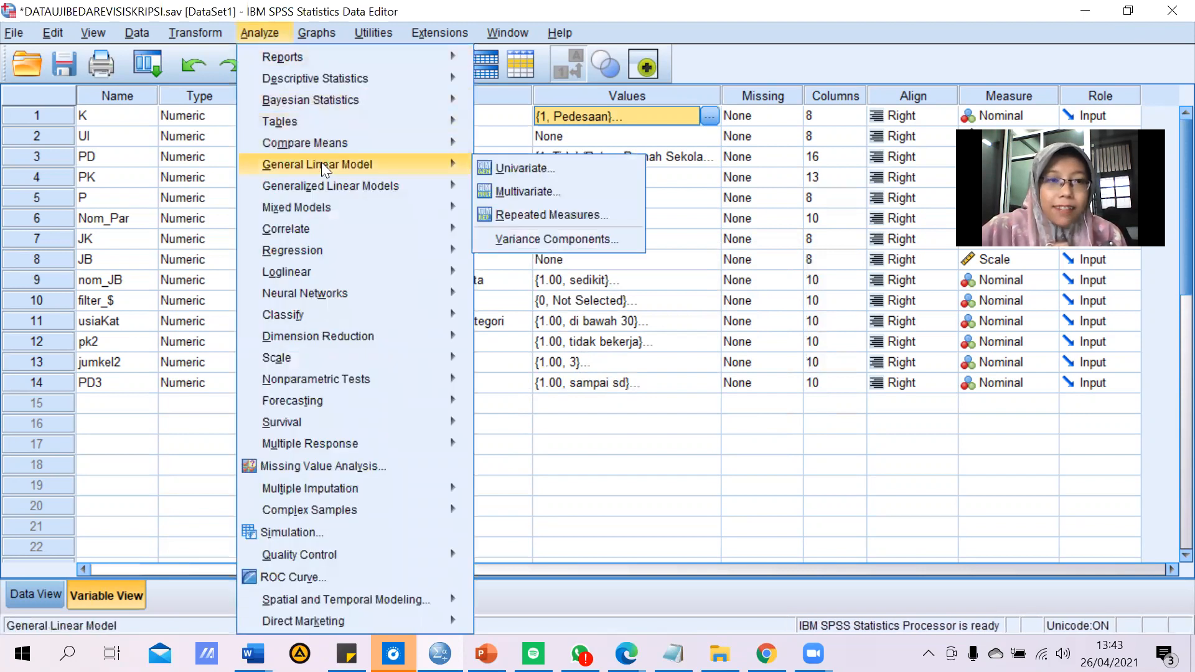
{"action": "mouse_move", "coordinate": [414, 255]}
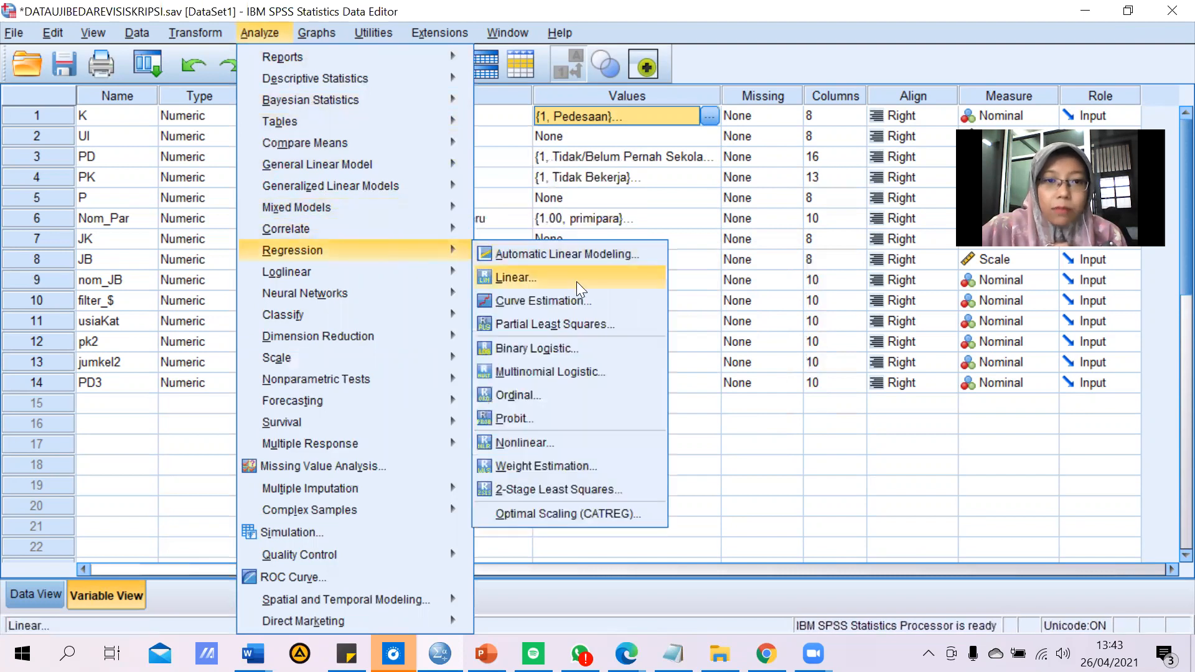
{"action": "left_click", "coordinate": [586, 348]}
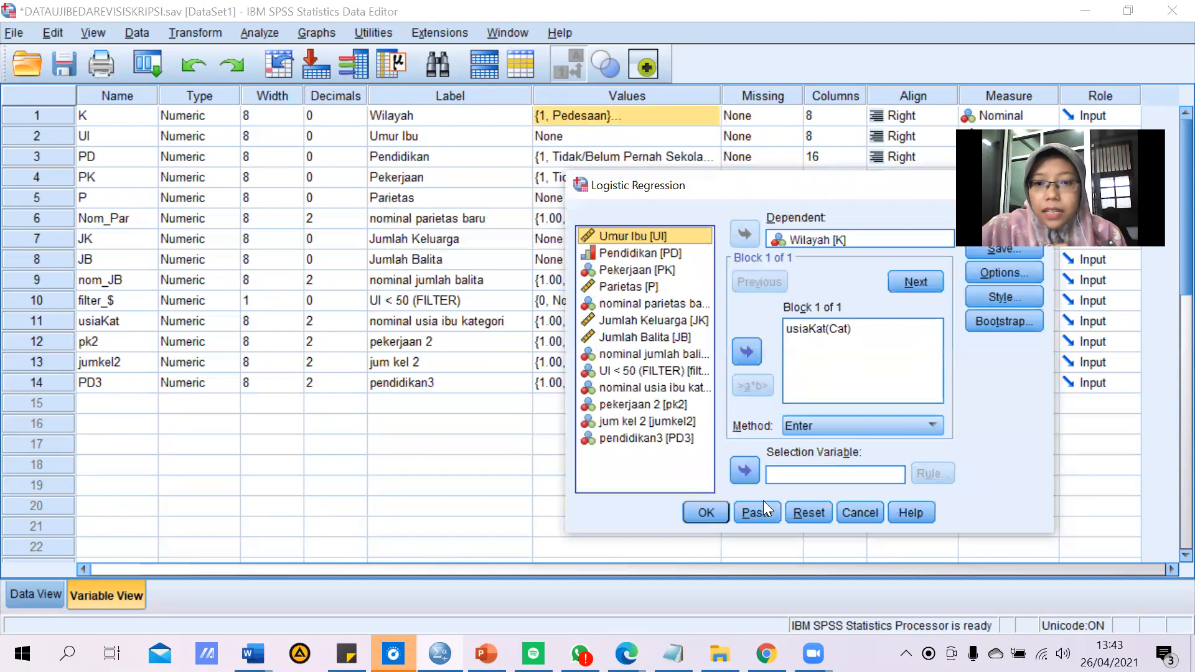
{"action": "left_click", "coordinate": [803, 518]}
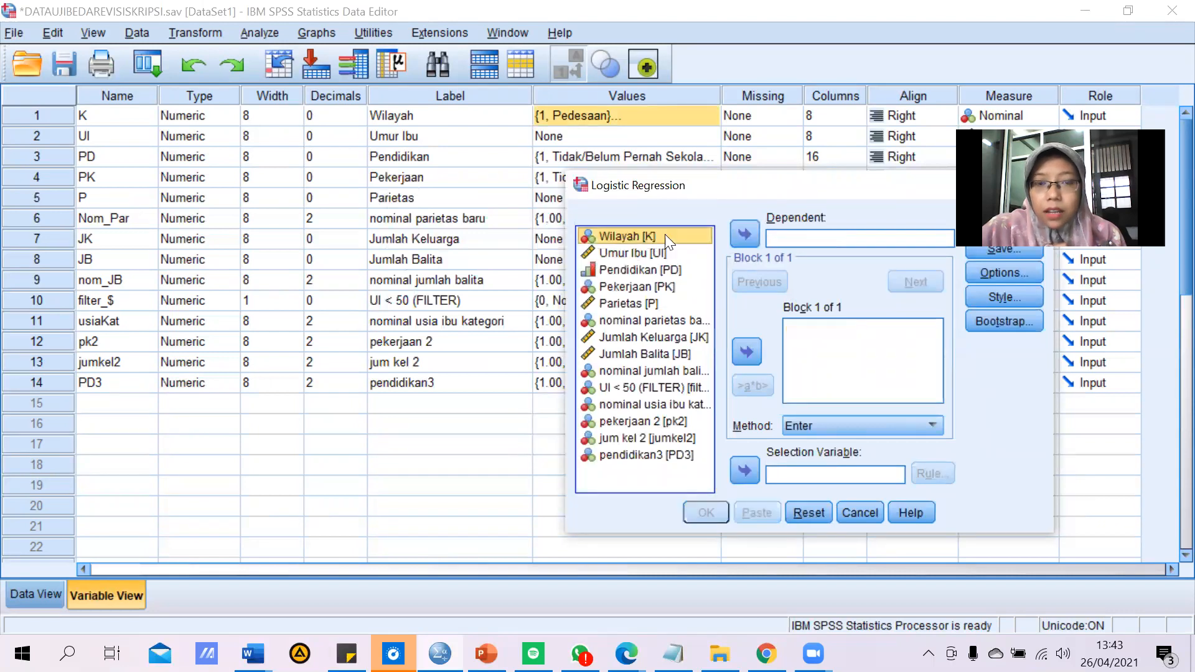
Step: Set Wilayah [K] as the dependent variable and add nominal usia ibu kategori (usiaKat) as the covariate in block 1
{"action": "left_click", "coordinate": [648, 246]}
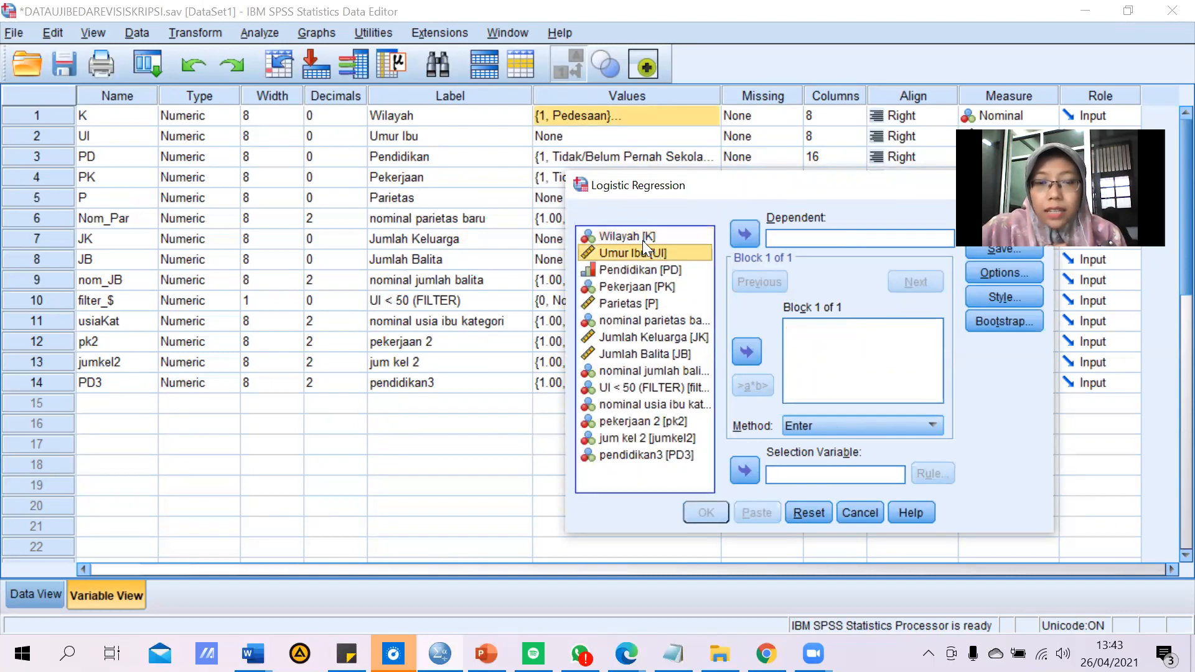
{"action": "left_click", "coordinate": [643, 241]}
{"action": "left_click", "coordinate": [744, 235]}
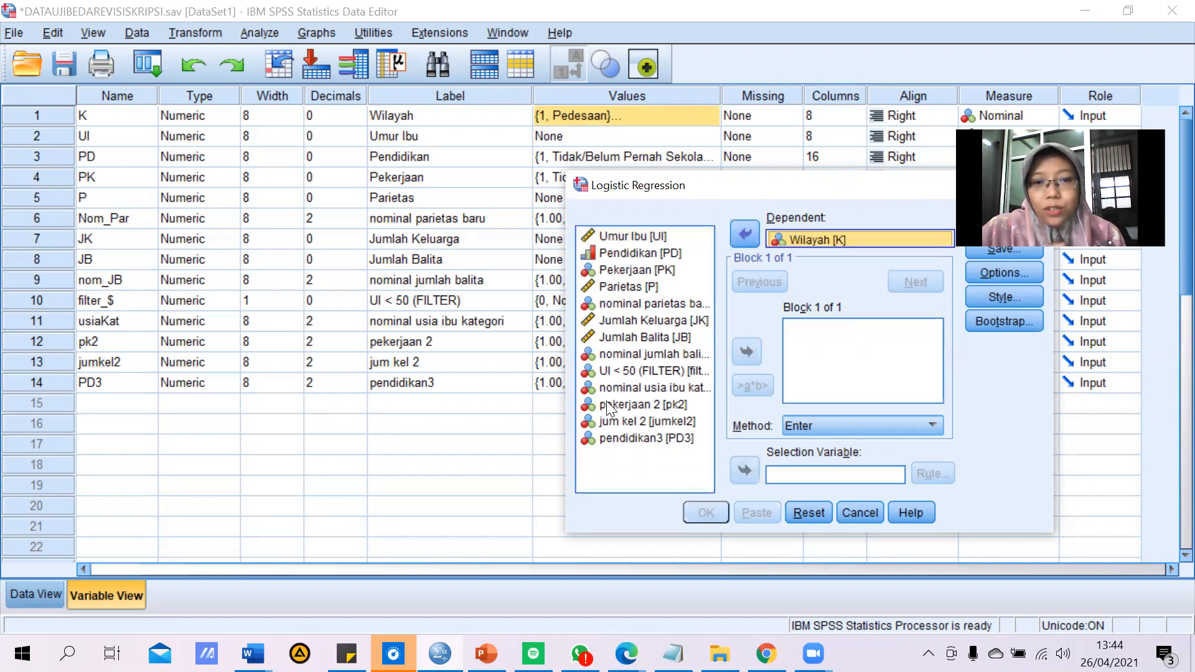
{"action": "left_click", "coordinate": [658, 390]}
{"action": "left_click", "coordinate": [748, 352]}
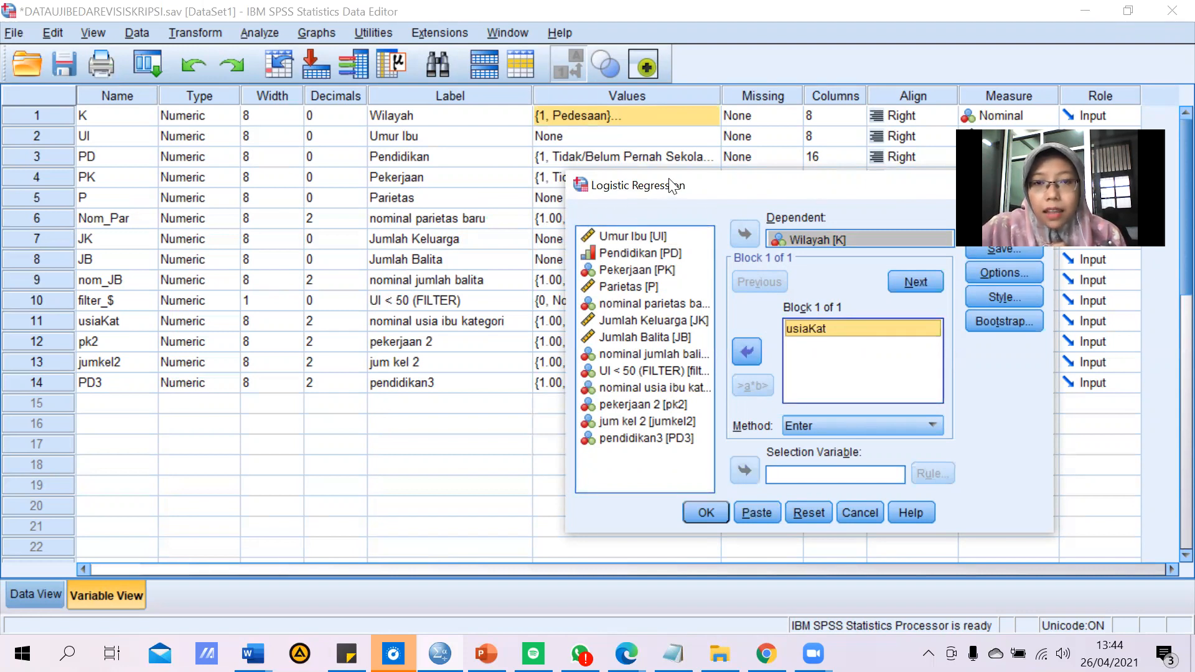
Step: Define usiaKat as a categorical covariate with the Indicator contrast
{"action": "left_click_drag", "start_coordinate": [669, 185], "coordinate": [364, 169]}
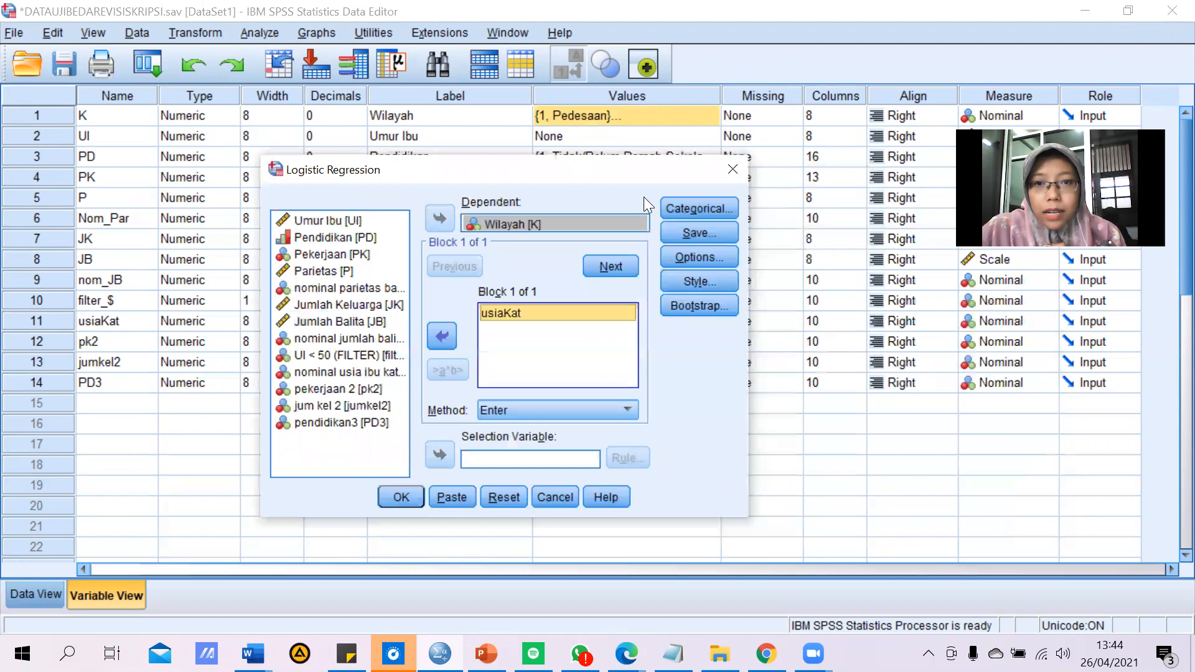
{"action": "left_click", "coordinate": [709, 210]}
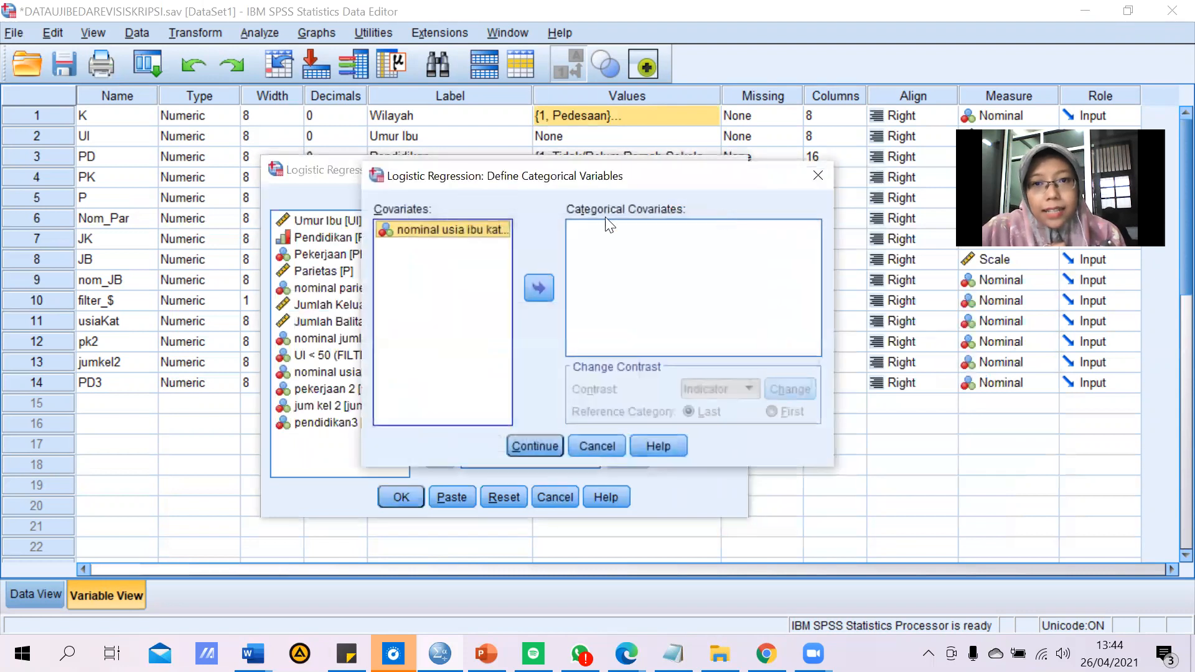
{"action": "left_click", "coordinate": [542, 288]}
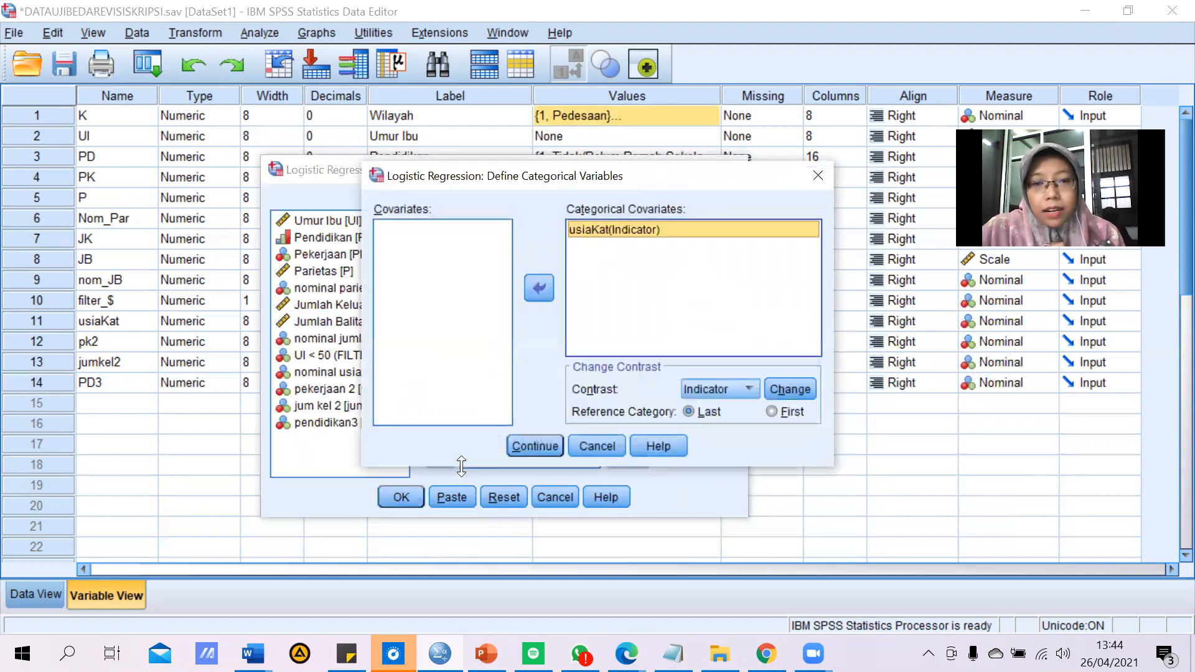
{"action": "left_click", "coordinate": [535, 446]}
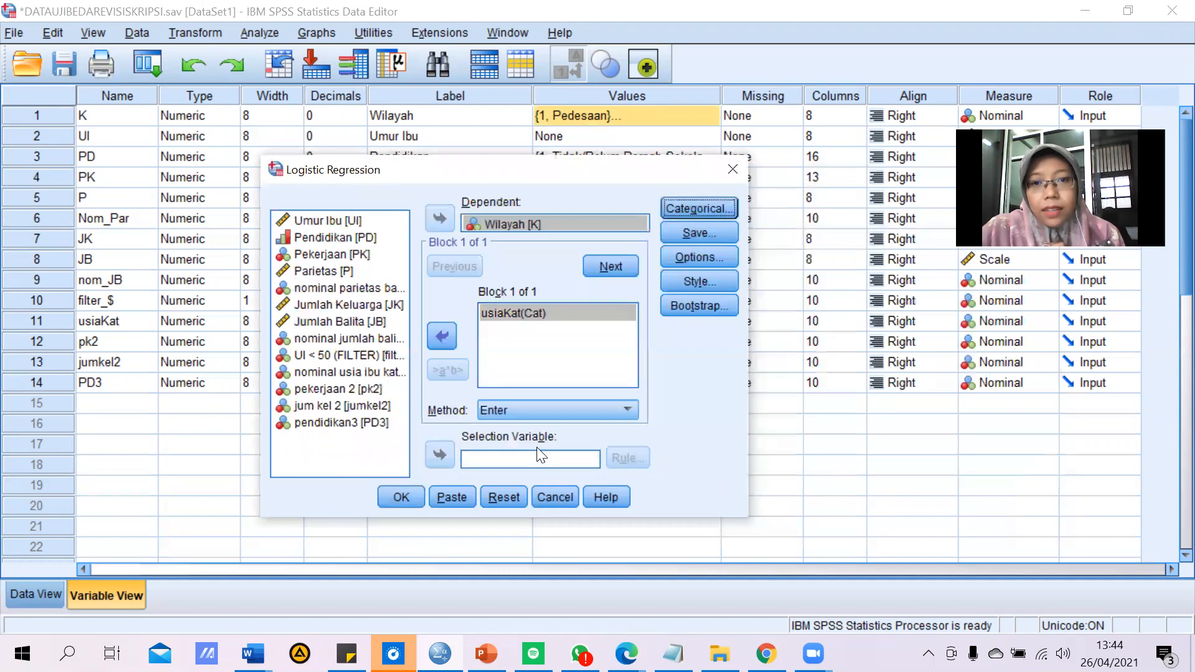
Step: Enable classification plots, Hosmer-Lemeshow goodness-of-fit, casewise residuals, correlations of estimates, iteration history and 95% CI for exp(B), and run the regression
{"action": "left_click", "coordinate": [722, 255]}
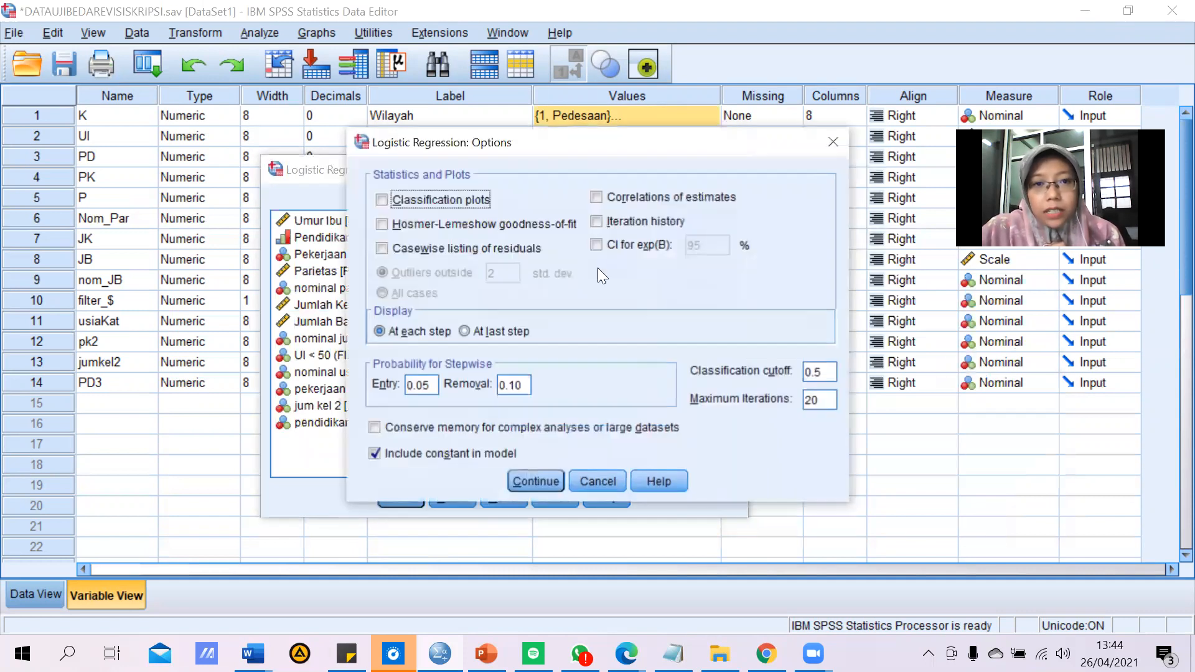
{"action": "left_click", "coordinate": [416, 199]}
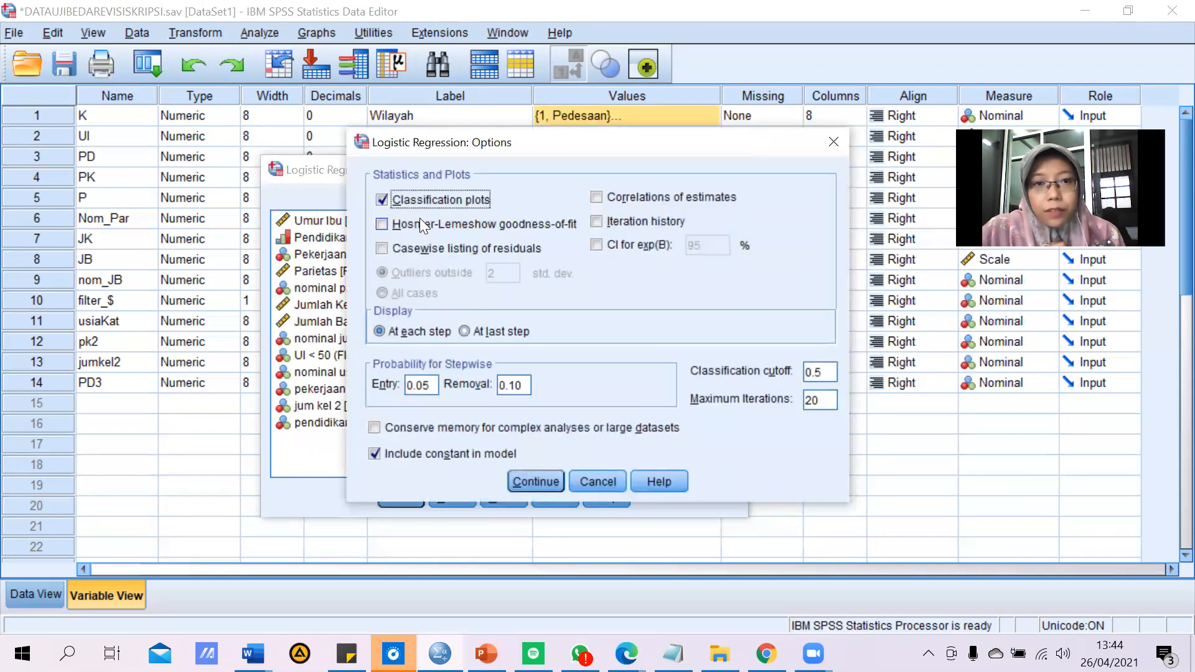
{"action": "left_click", "coordinate": [442, 226]}
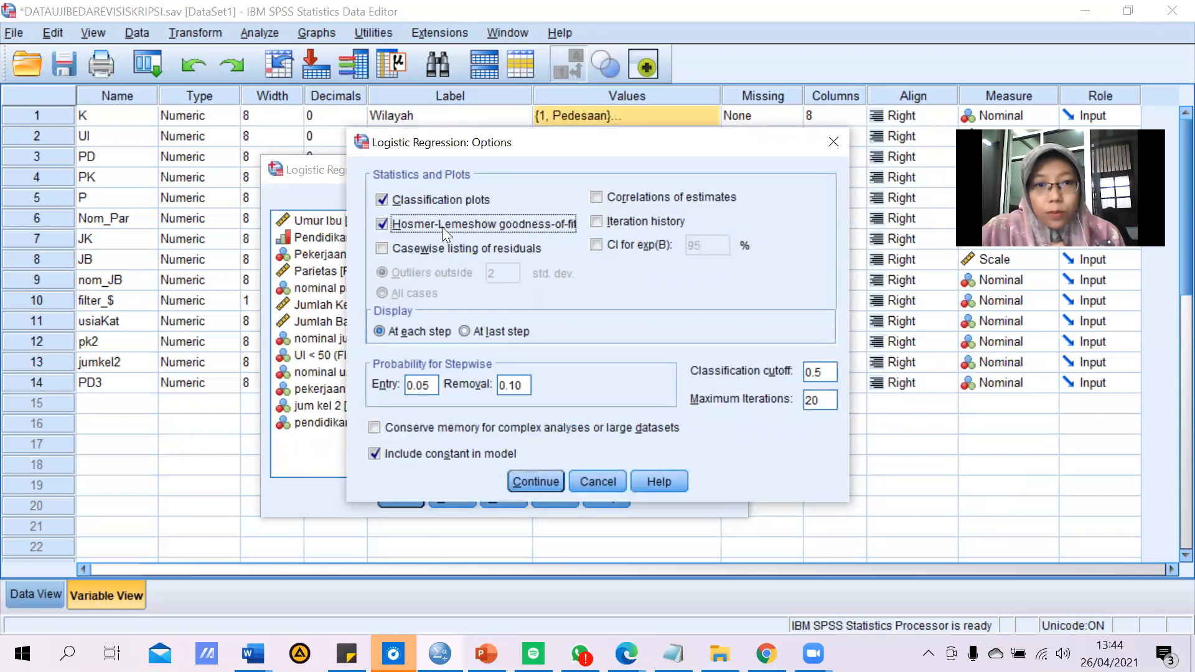
{"action": "left_click", "coordinate": [449, 244]}
{"action": "left_click", "coordinate": [641, 194]}
{"action": "left_click", "coordinate": [639, 224]}
{"action": "left_click", "coordinate": [644, 243]}
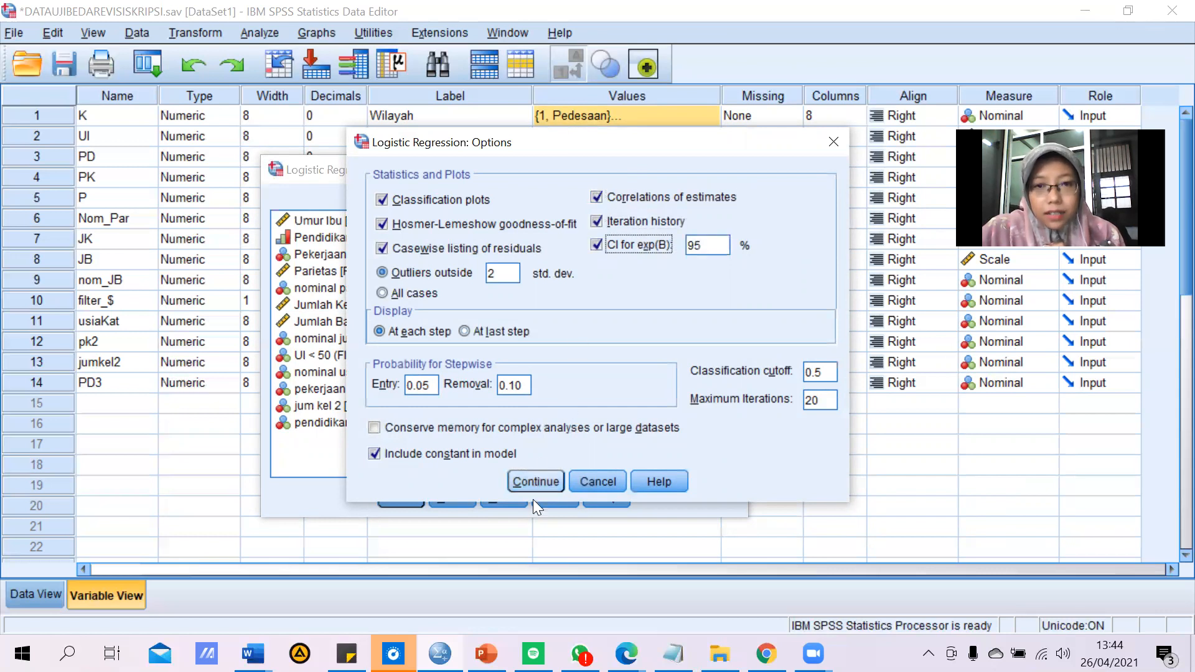
{"action": "left_click", "coordinate": [553, 480]}
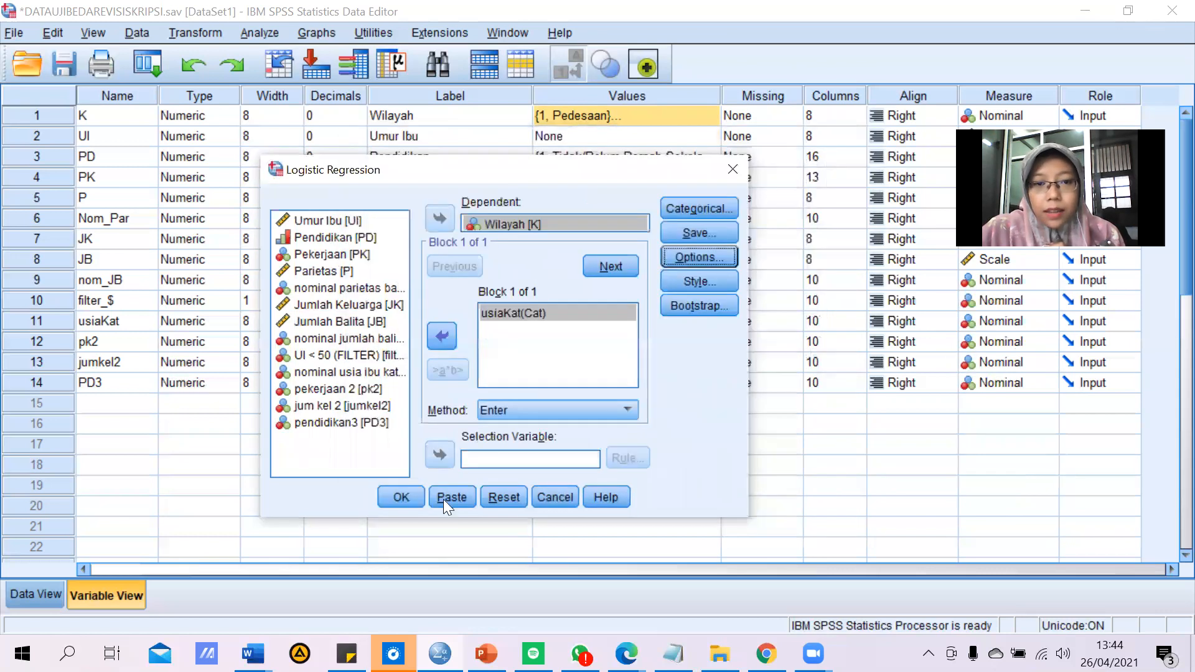
{"action": "left_click", "coordinate": [409, 497]}
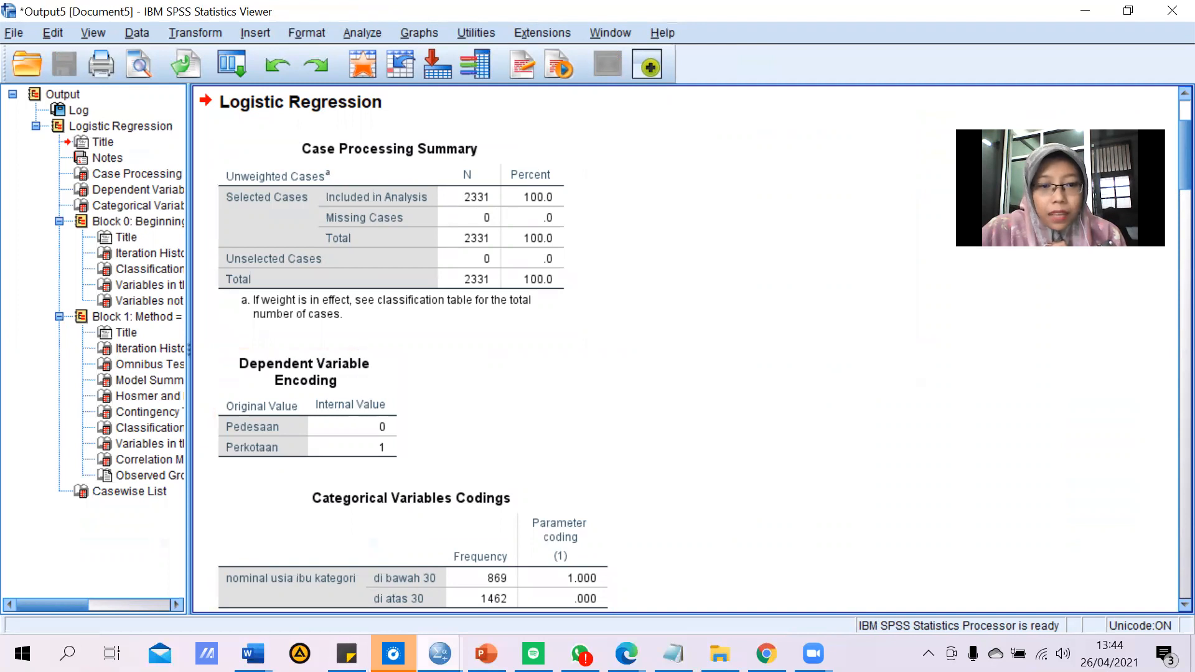
Step: Switch to the dataset window and look at its case data to check the number of records
{"action": "mouse_move", "coordinate": [440, 654]}
{"action": "left_click", "coordinate": [312, 560]}
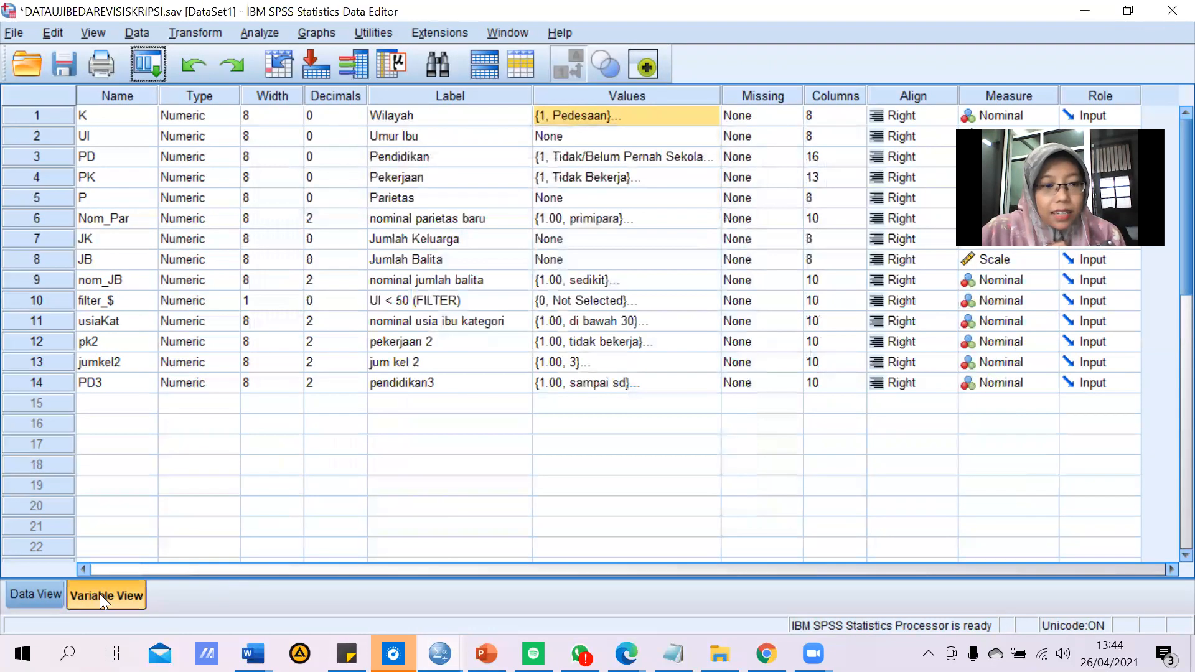
{"action": "left_click", "coordinate": [56, 593]}
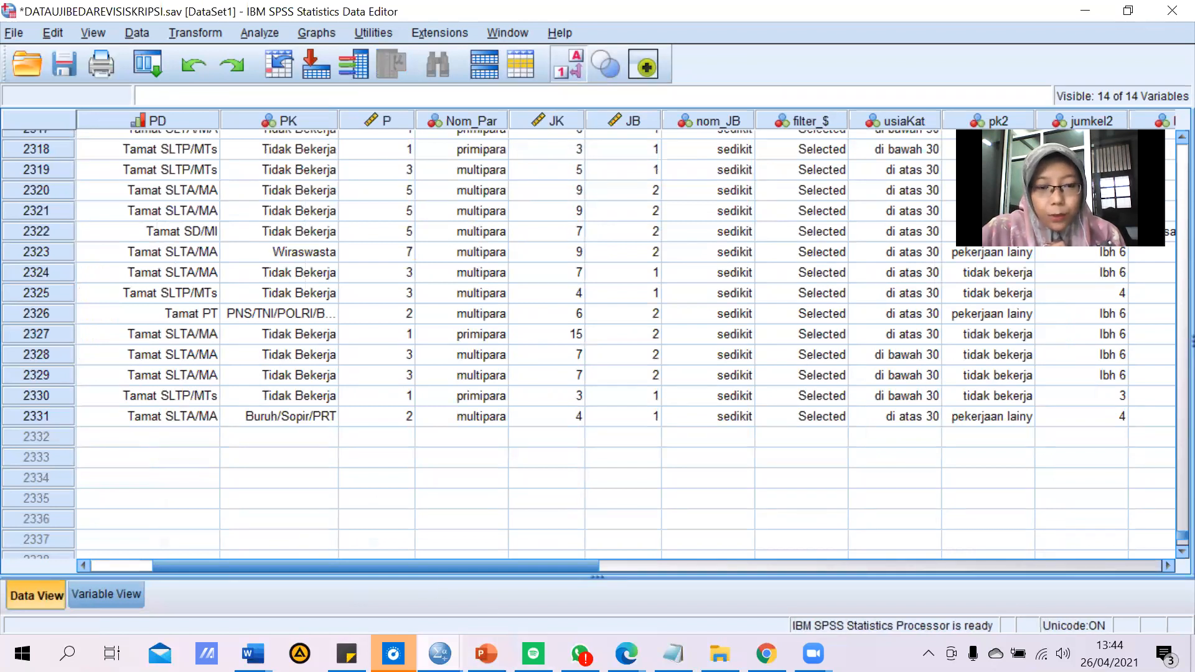
Step: Return to the regression output and examine the case processing summary, variable codings and Block 0 iteration history
{"action": "mouse_move", "coordinate": [441, 654]}
{"action": "left_click", "coordinate": [546, 574]}
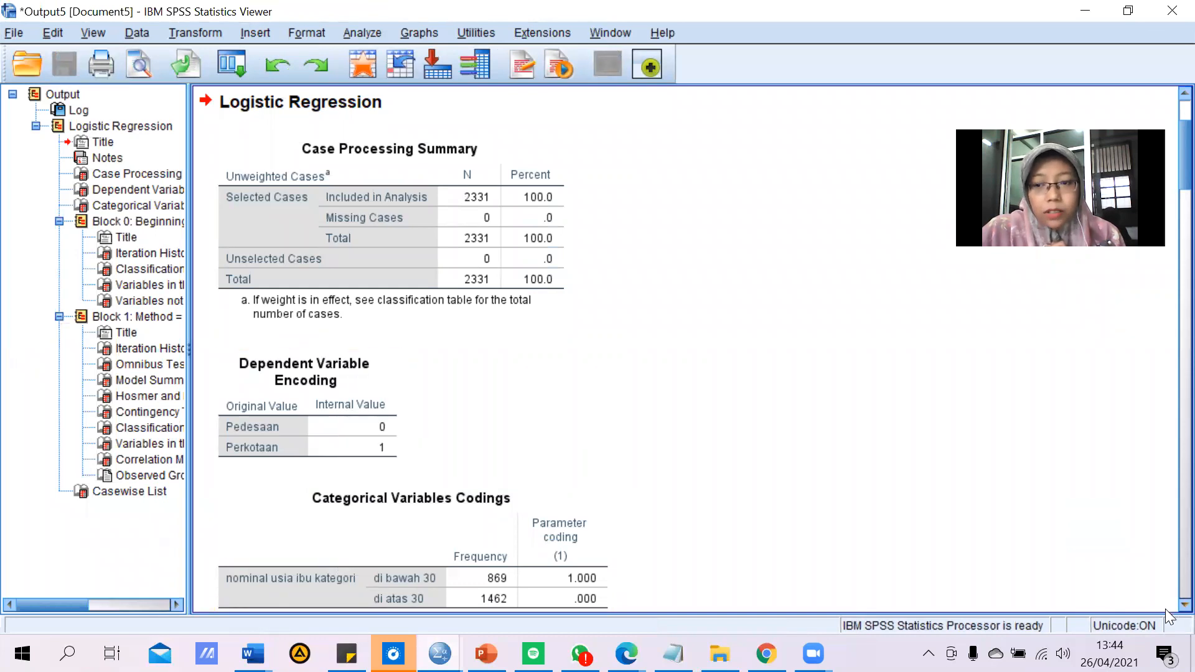
{"action": "scroll", "coordinate": [1168, 607], "scroll_direction": "down", "scroll_amount": 5}
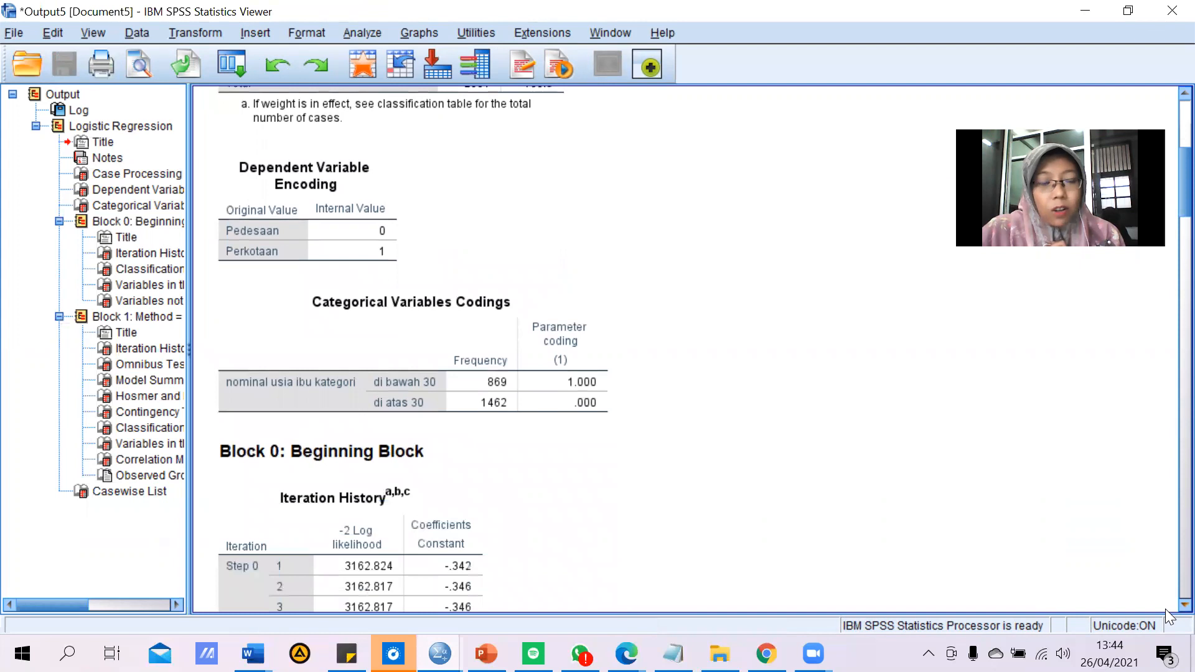
{"action": "scroll", "coordinate": [1167, 612], "scroll_direction": "down", "scroll_amount": 3}
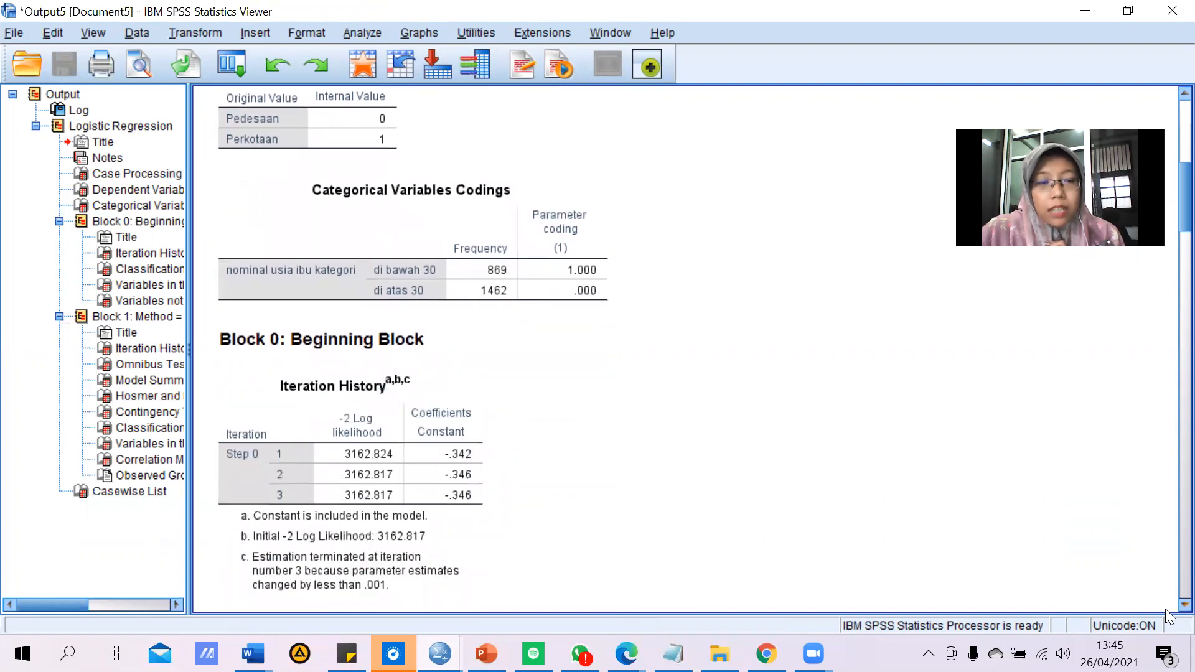
{"action": "scroll", "coordinate": [1168, 617], "scroll_direction": "down", "scroll_amount": 1}
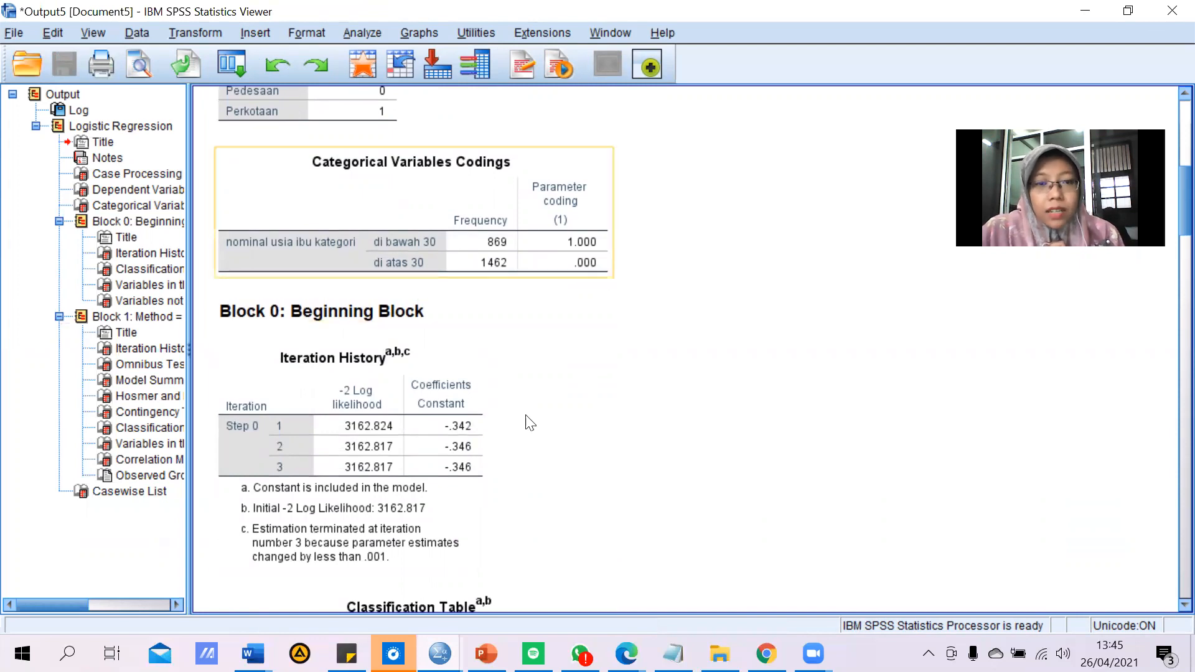
{"action": "scroll", "coordinate": [1168, 616], "scroll_direction": "down", "scroll_amount": 2}
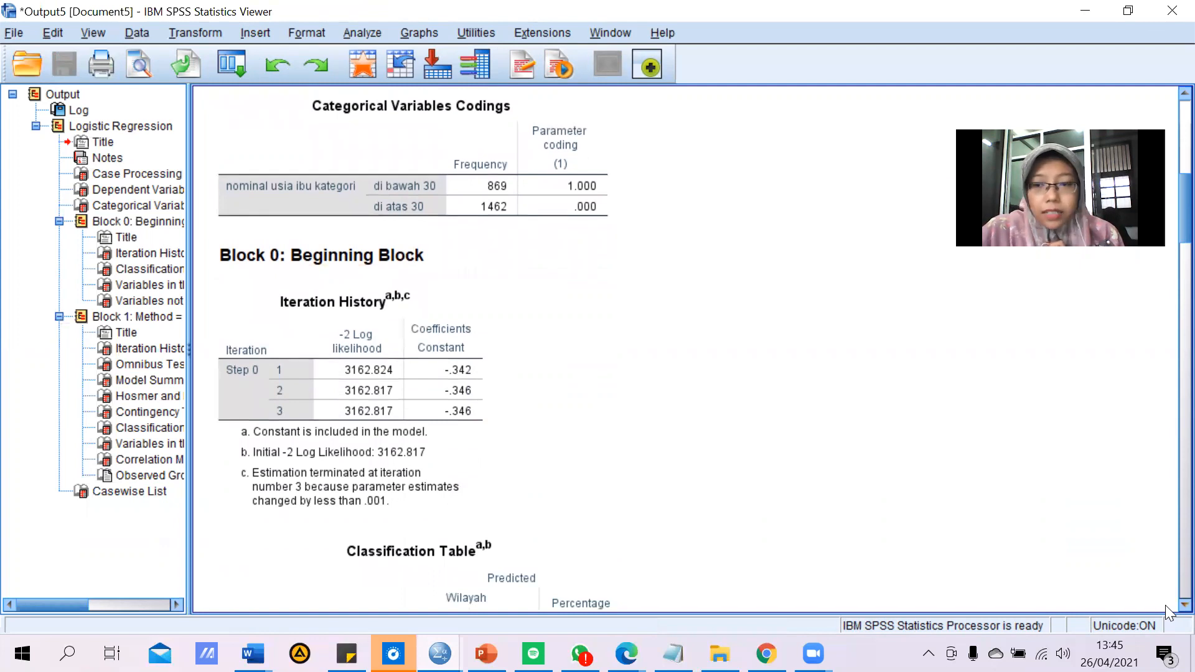
{"action": "scroll", "coordinate": [1168, 613], "scroll_direction": "down", "scroll_amount": 1}
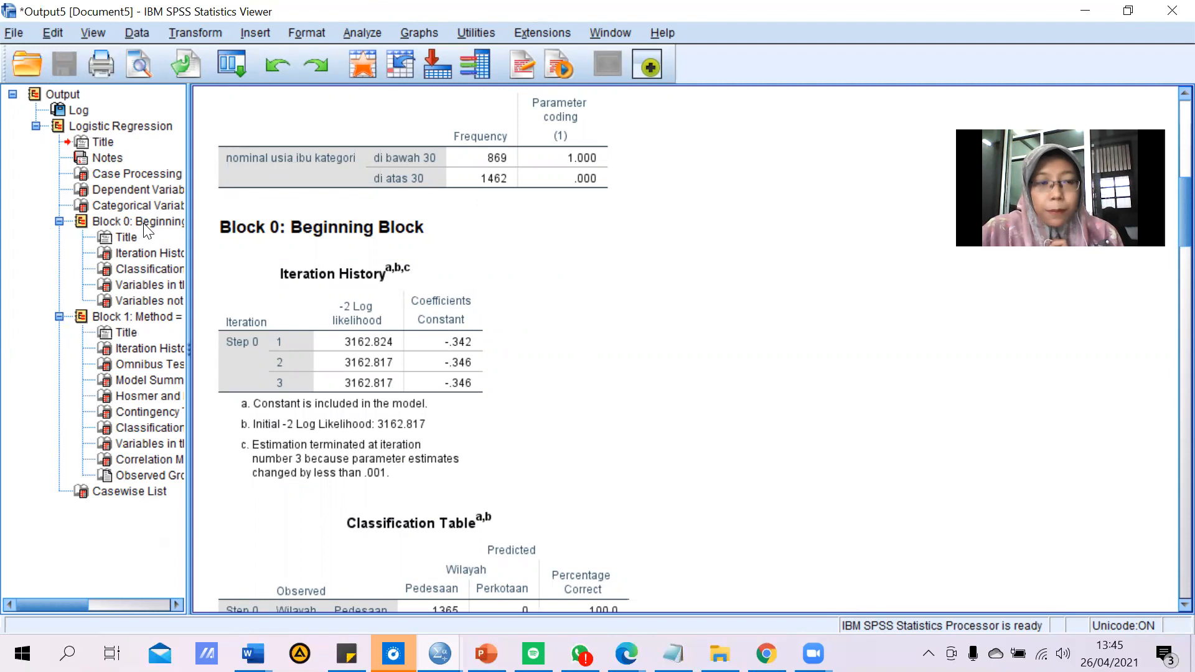
Step: Go to the Block 1: Method = Enter results and examine the Omnibus Tests and Model Summary
{"action": "left_click", "coordinate": [136, 316]}
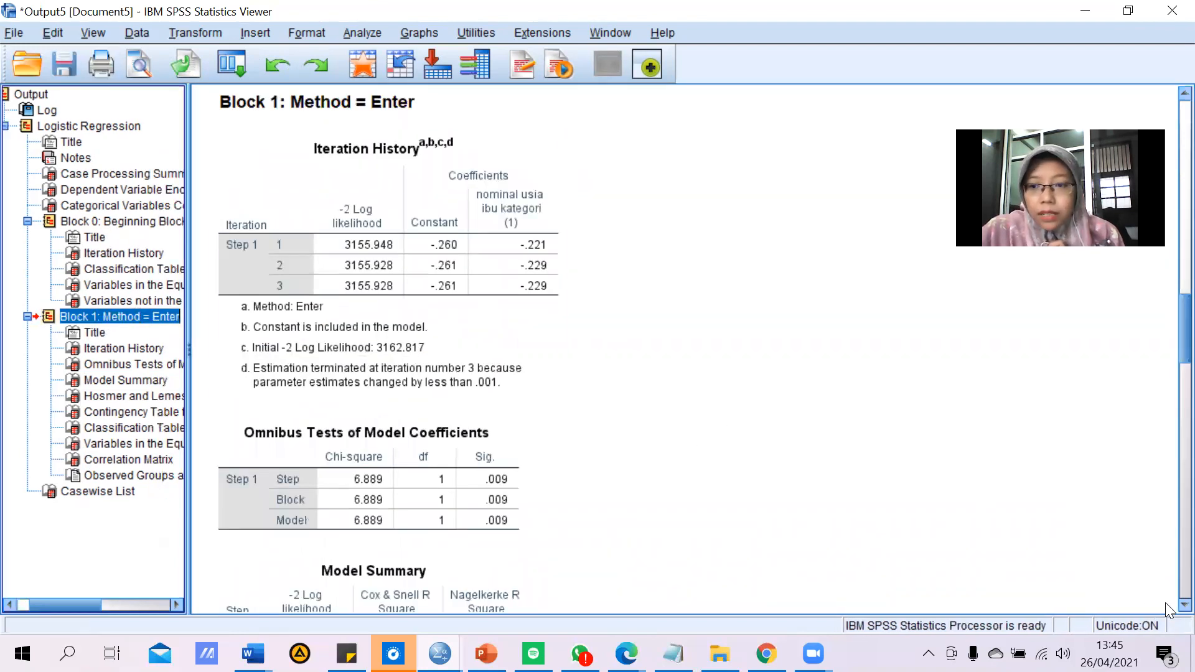
{"action": "scroll", "coordinate": [1168, 609], "scroll_direction": "down", "scroll_amount": 5}
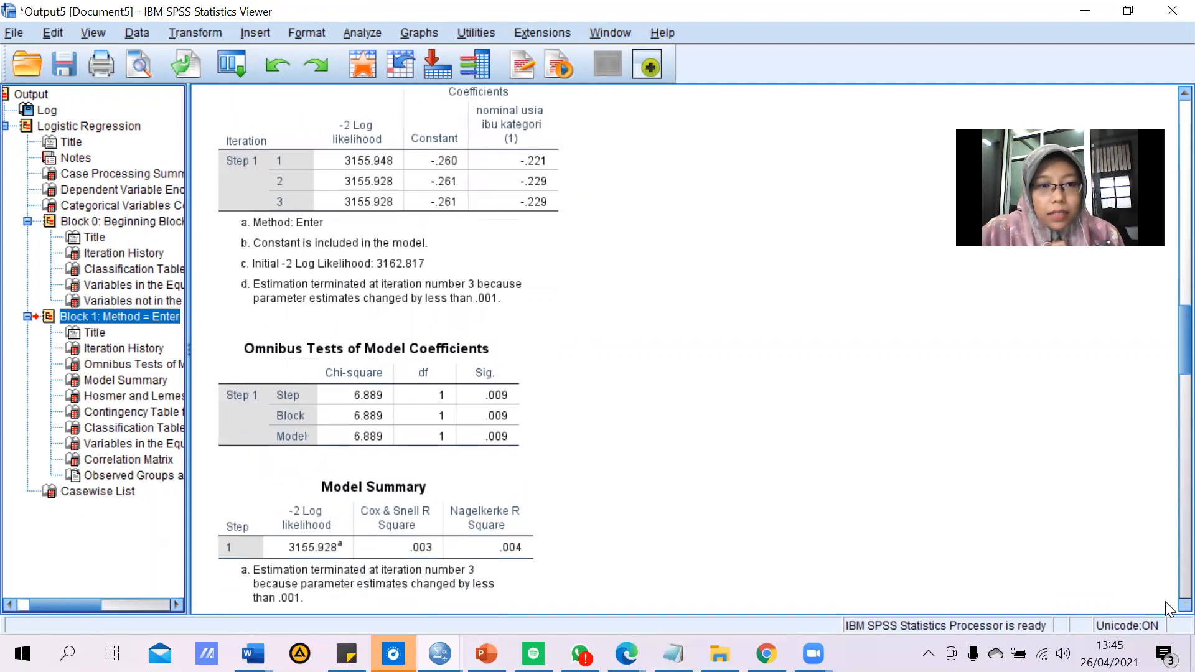
{"action": "scroll", "coordinate": [1168, 608], "scroll_direction": "down", "scroll_amount": 1}
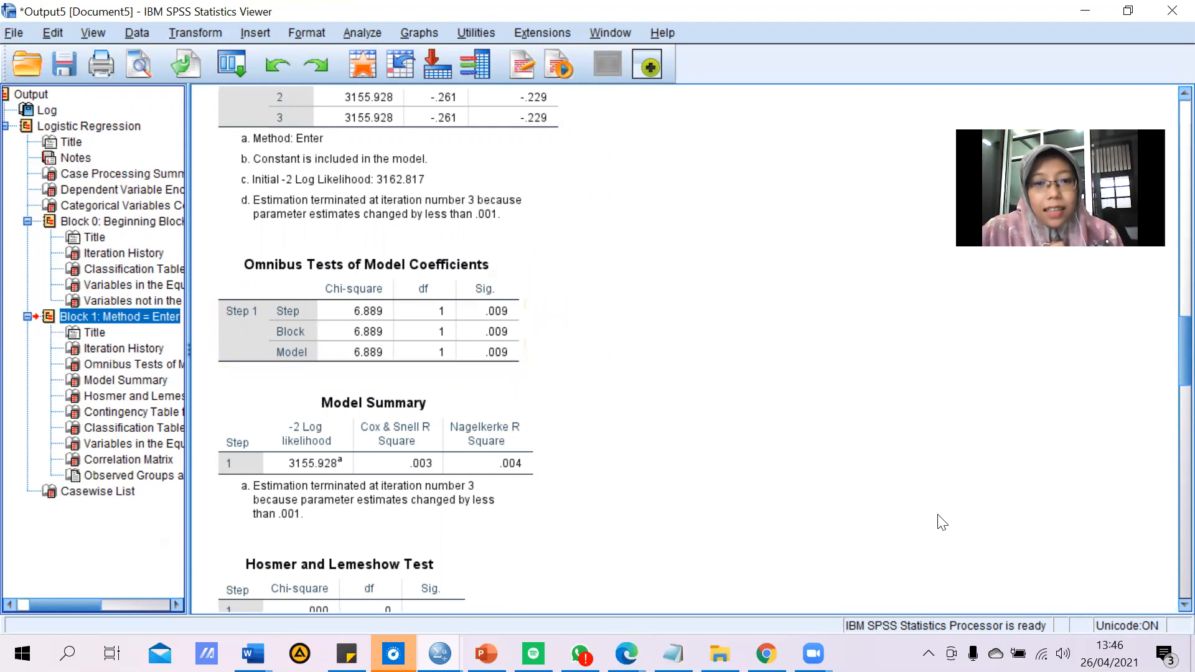
{"action": "scroll", "coordinate": [1165, 605], "scroll_direction": "down", "scroll_amount": 4}
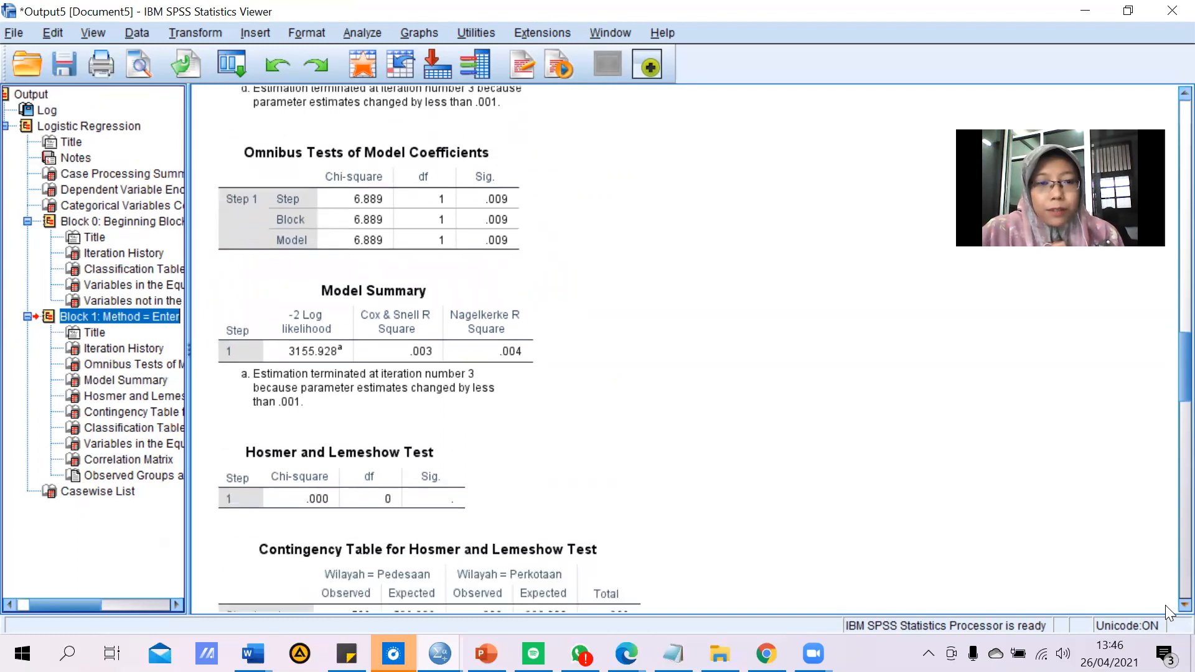
{"action": "scroll", "coordinate": [1167, 609], "scroll_direction": "down", "scroll_amount": 3}
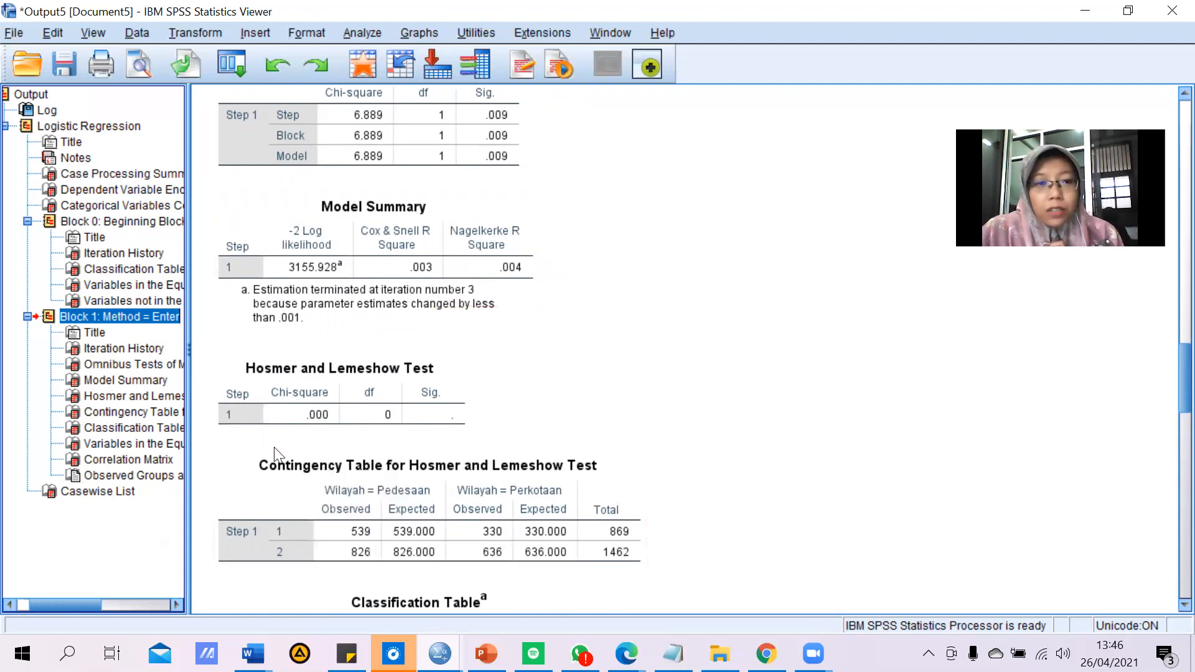
Step: Examine the Block 1 Hosmer and Lemeshow Test, Classification Table and the Exp(B) values with 95% CI in Variables in the Equation
{"action": "left_click", "coordinate": [352, 426]}
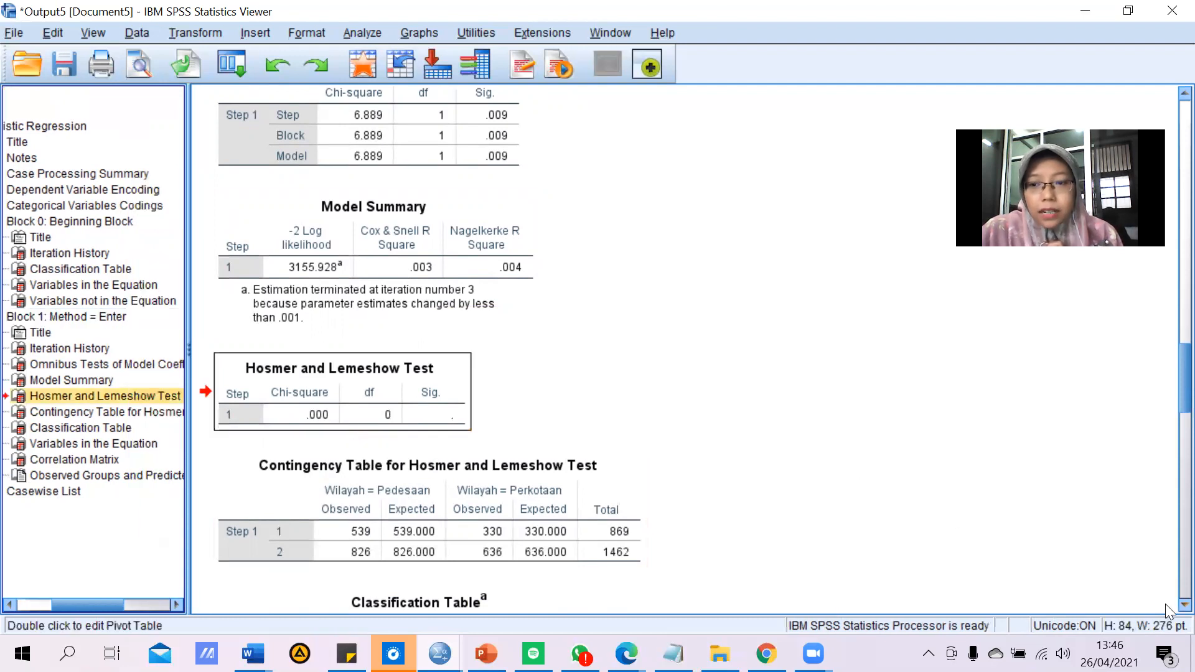
{"action": "scroll", "coordinate": [1168, 609], "scroll_direction": "down", "scroll_amount": 4}
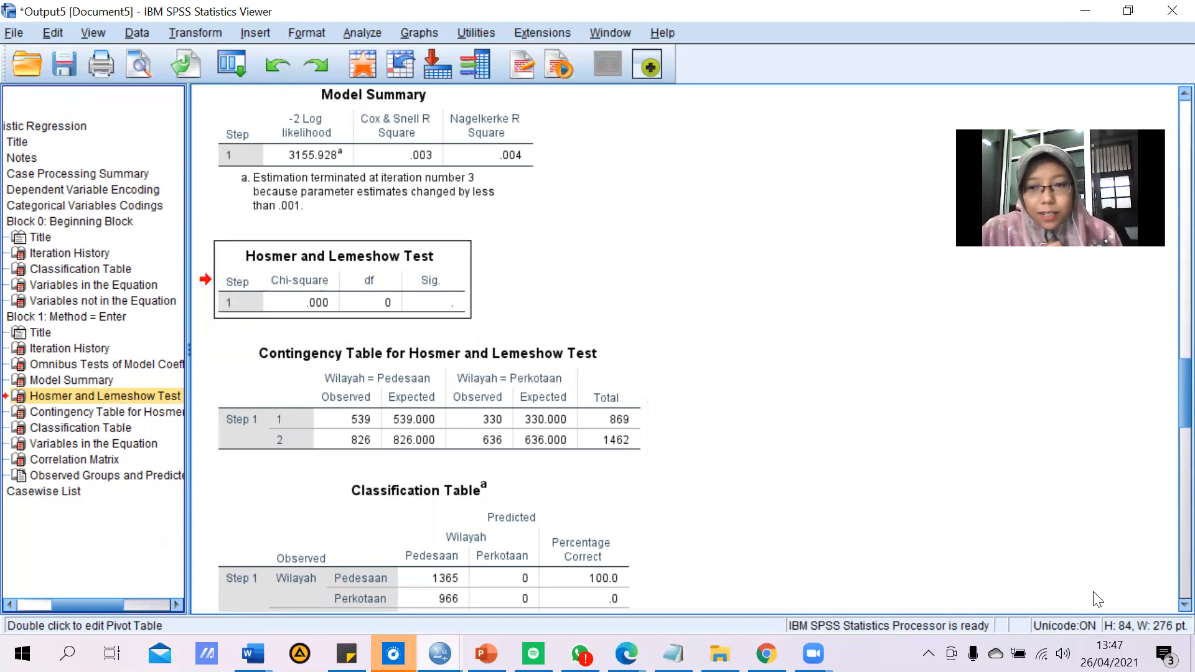
{"action": "scroll", "coordinate": [1168, 613], "scroll_direction": "down", "scroll_amount": 3}
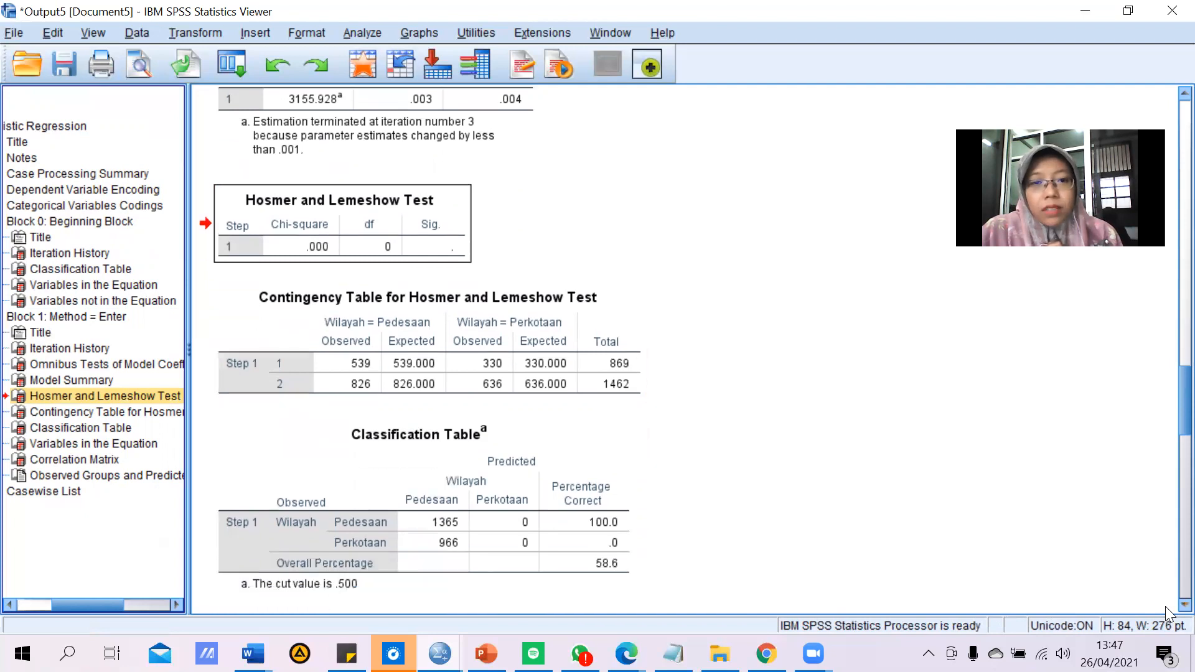
{"action": "scroll", "coordinate": [1168, 613], "scroll_direction": "down", "scroll_amount": 3}
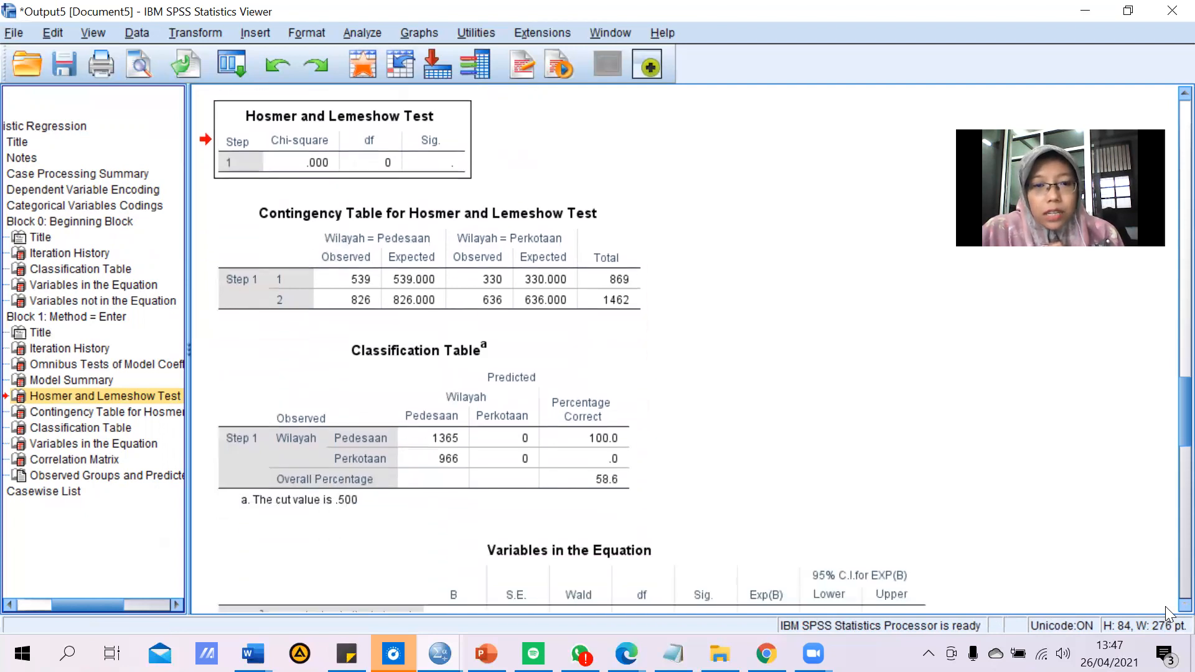
{"action": "scroll", "coordinate": [1168, 613], "scroll_direction": "down", "scroll_amount": 5}
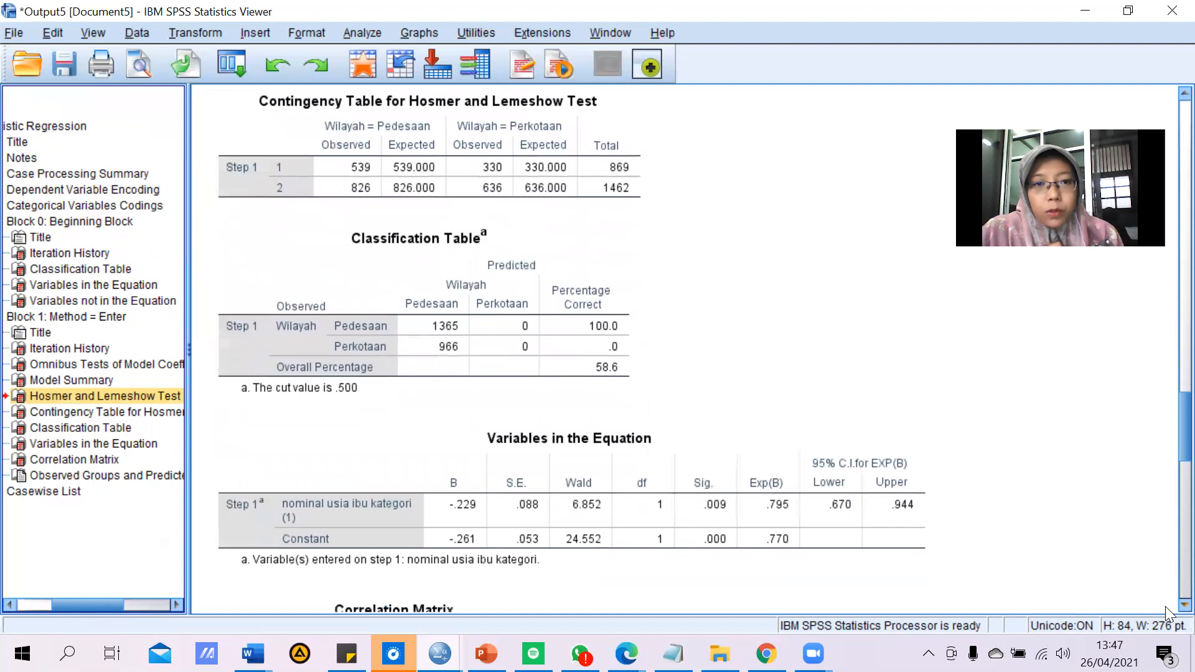
{"action": "scroll", "coordinate": [1168, 613], "scroll_direction": "down", "scroll_amount": 3}
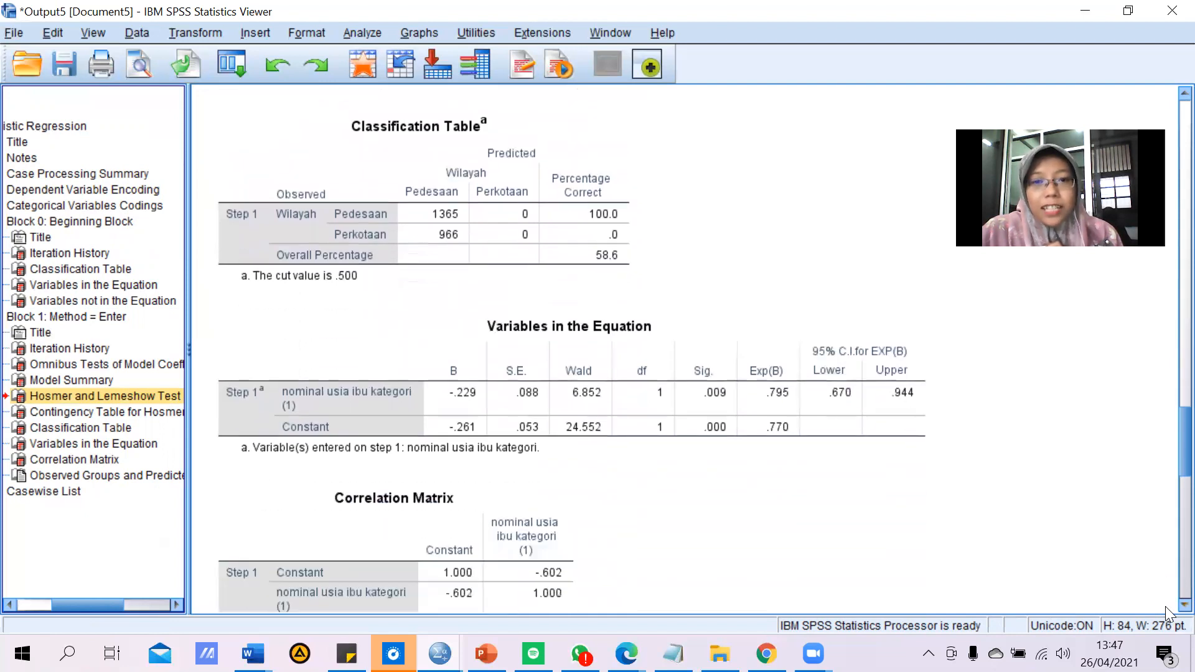
{"action": "scroll", "coordinate": [1168, 613], "scroll_direction": "down", "scroll_amount": 1}
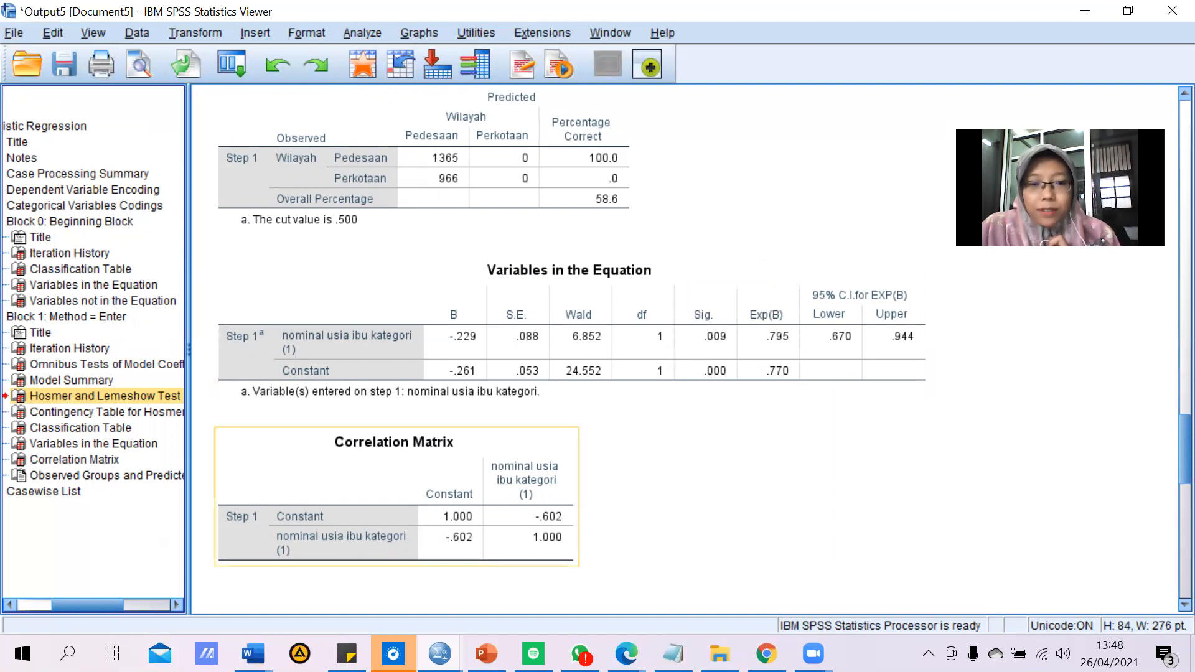
Step: Reopen Binary Logistic regression from the dataset and add pekerjaan 2 (pk2), jum kel 2 (jumkel2) and pendidikan3 (PD3) as covariates beside usiaKat
{"action": "mouse_move", "coordinate": [393, 650]}
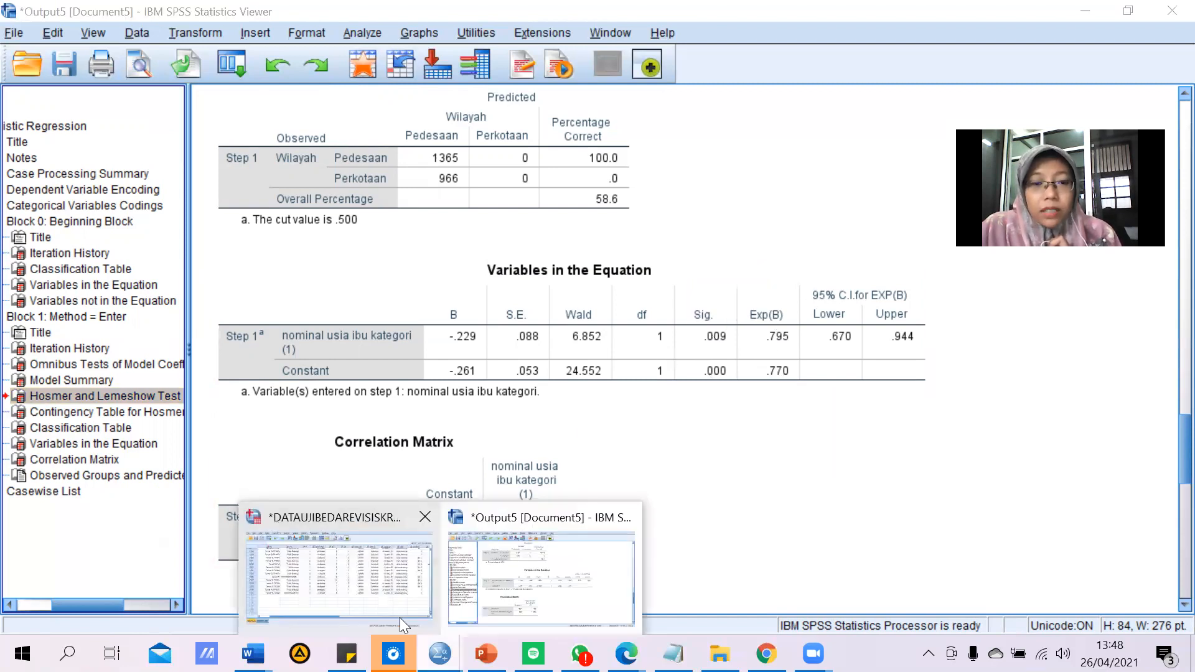
{"action": "left_click", "coordinate": [400, 617]}
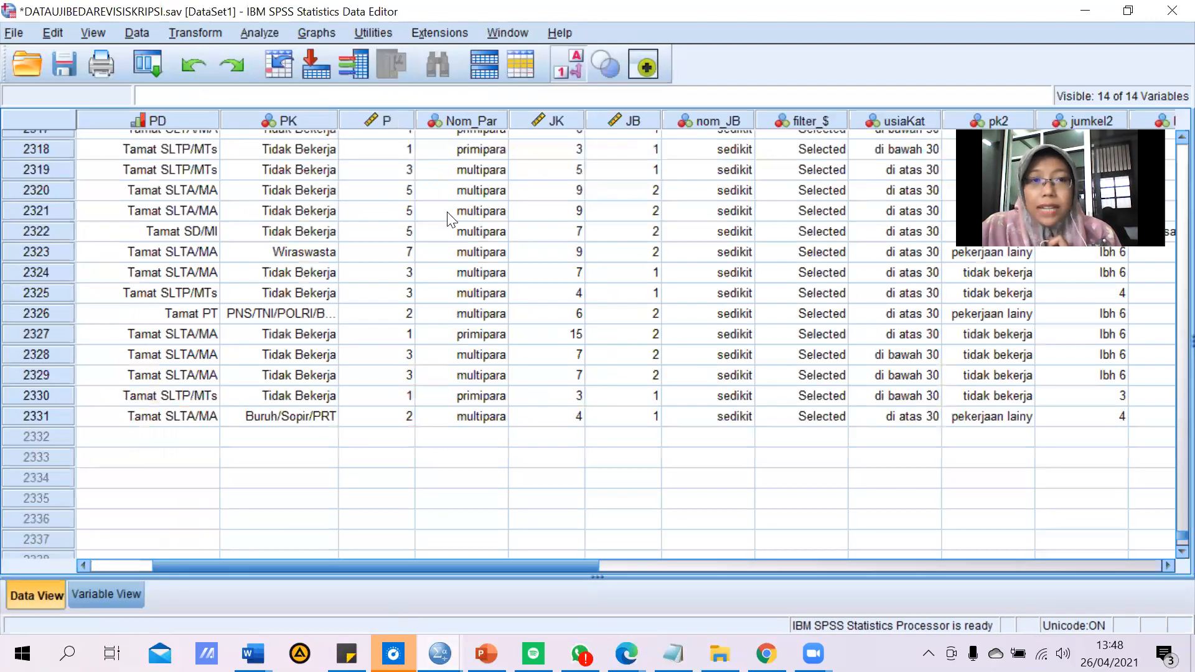
{"action": "left_click", "coordinate": [262, 33]}
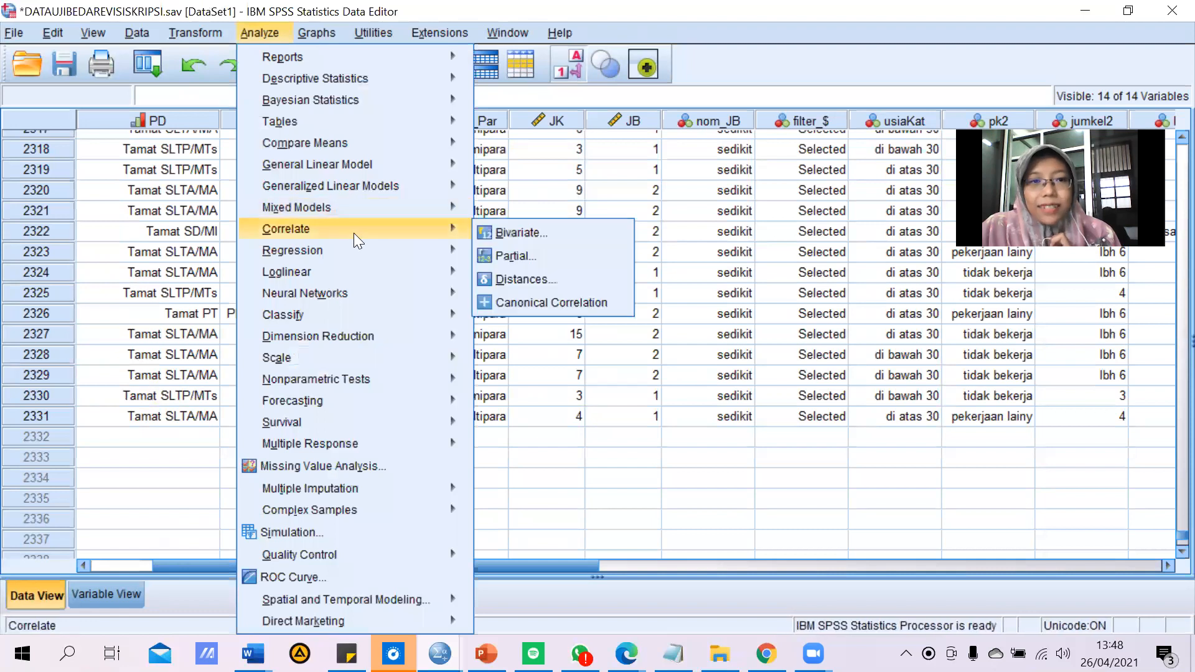
{"action": "mouse_move", "coordinate": [377, 252]}
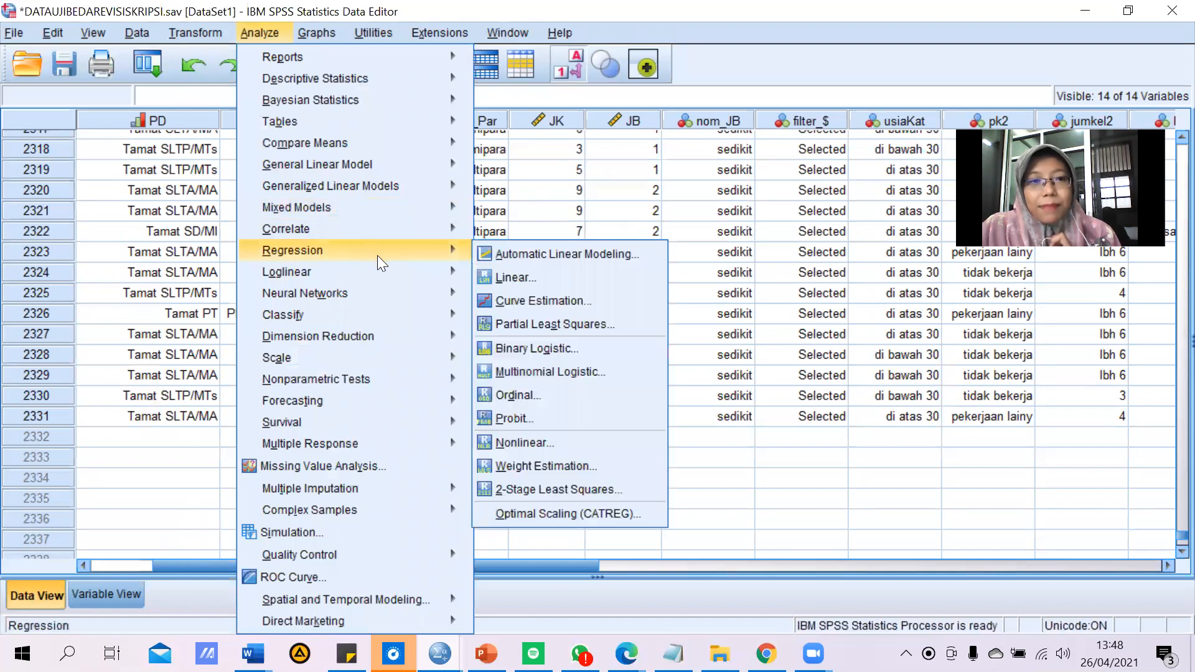
{"action": "left_click", "coordinate": [574, 350]}
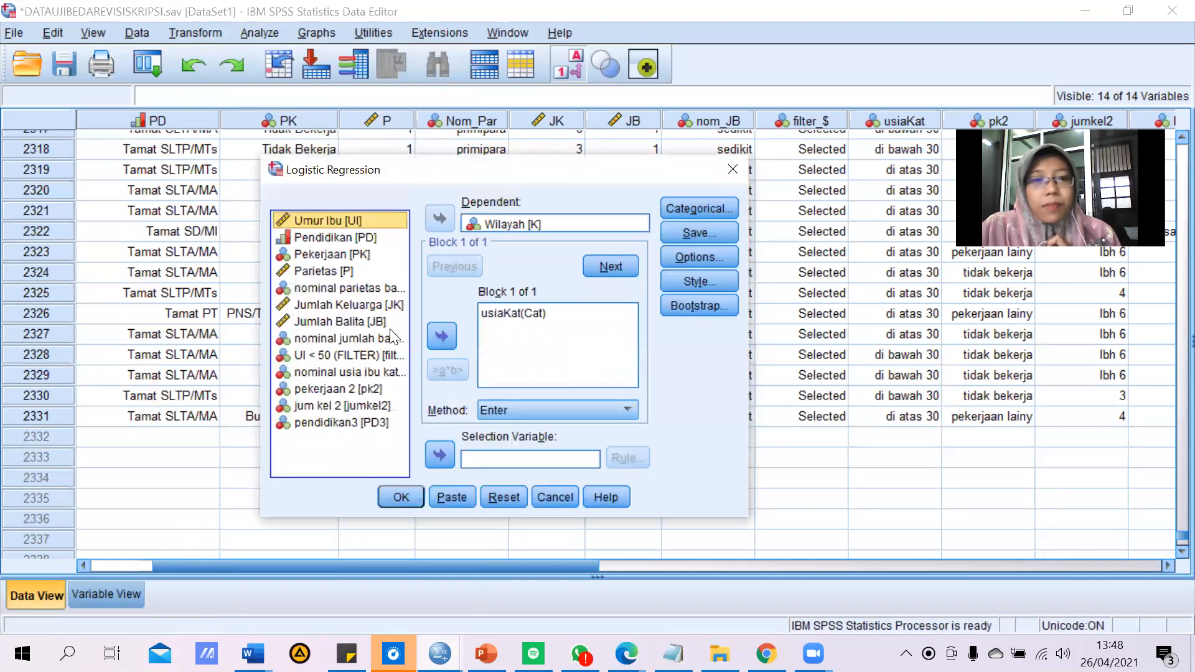
{"action": "left_click", "coordinate": [358, 389]}
{"action": "left_click", "coordinate": [443, 335]}
{"action": "left_click", "coordinate": [373, 405]}
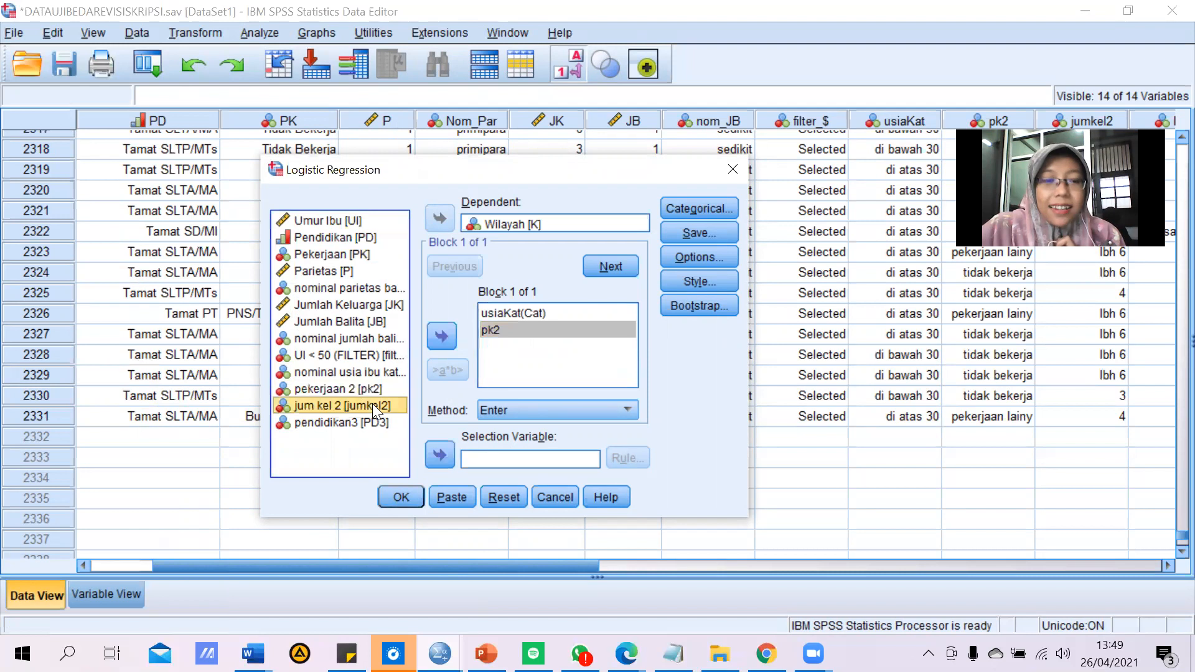
{"action": "left_click", "coordinate": [441, 344]}
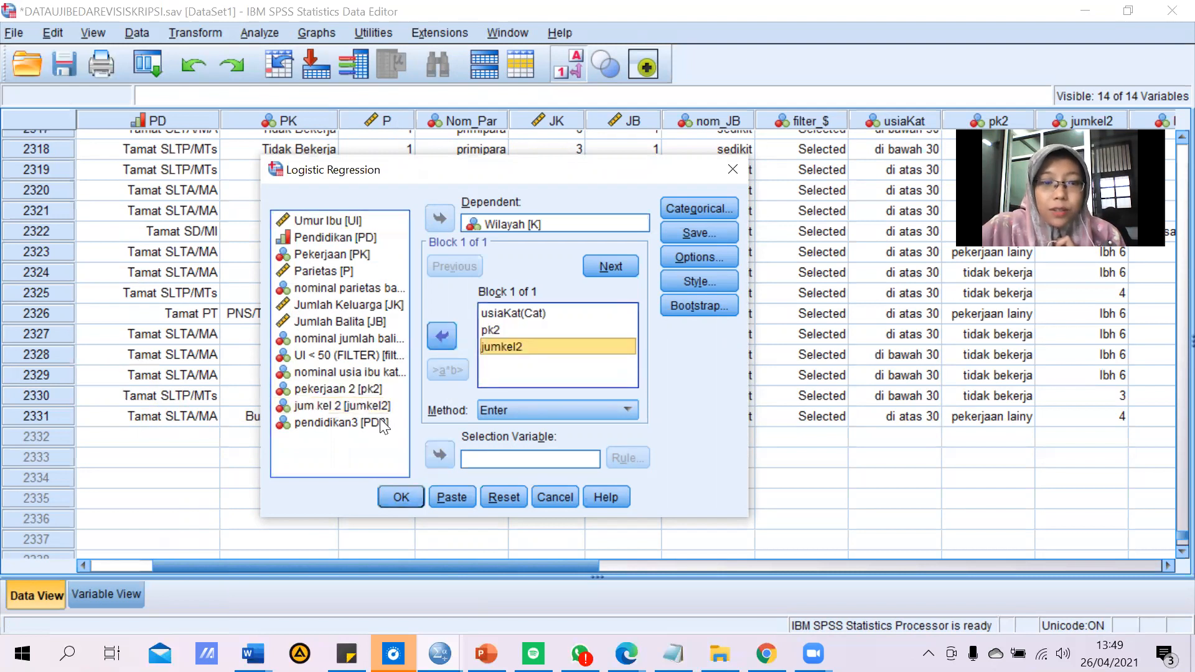
{"action": "left_click", "coordinate": [380, 423]}
{"action": "left_click", "coordinate": [443, 335]}
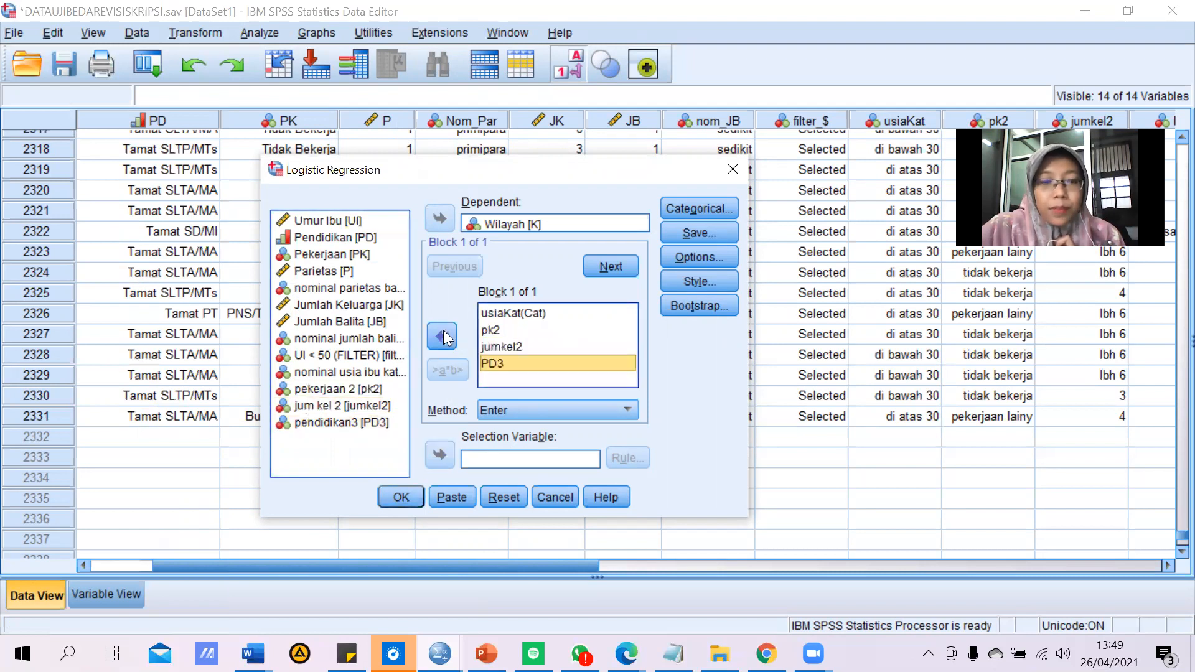
Step: Define jumkel2, PD3 and pk2 as categorical covariates with the Indicator contrast and run the regression
{"action": "left_click", "coordinate": [696, 206]}
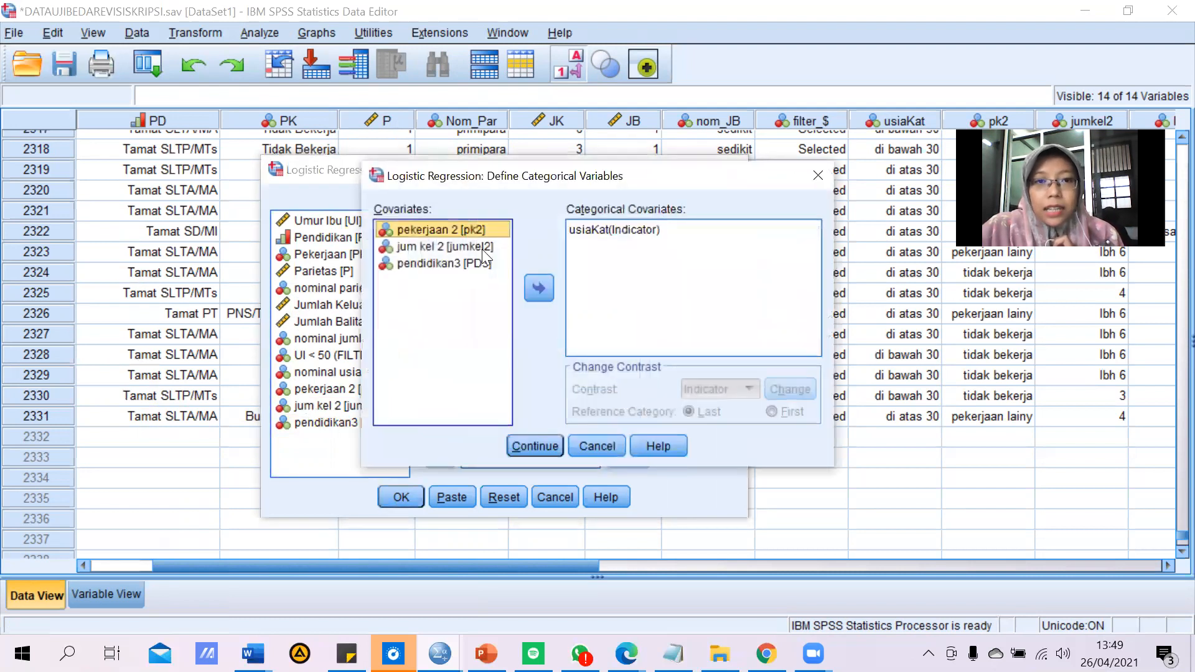
{"action": "left_click", "coordinate": [482, 249]}
{"action": "left_click", "coordinate": [540, 289]}
{"action": "left_click", "coordinate": [456, 246]}
{"action": "left_click", "coordinate": [541, 288]}
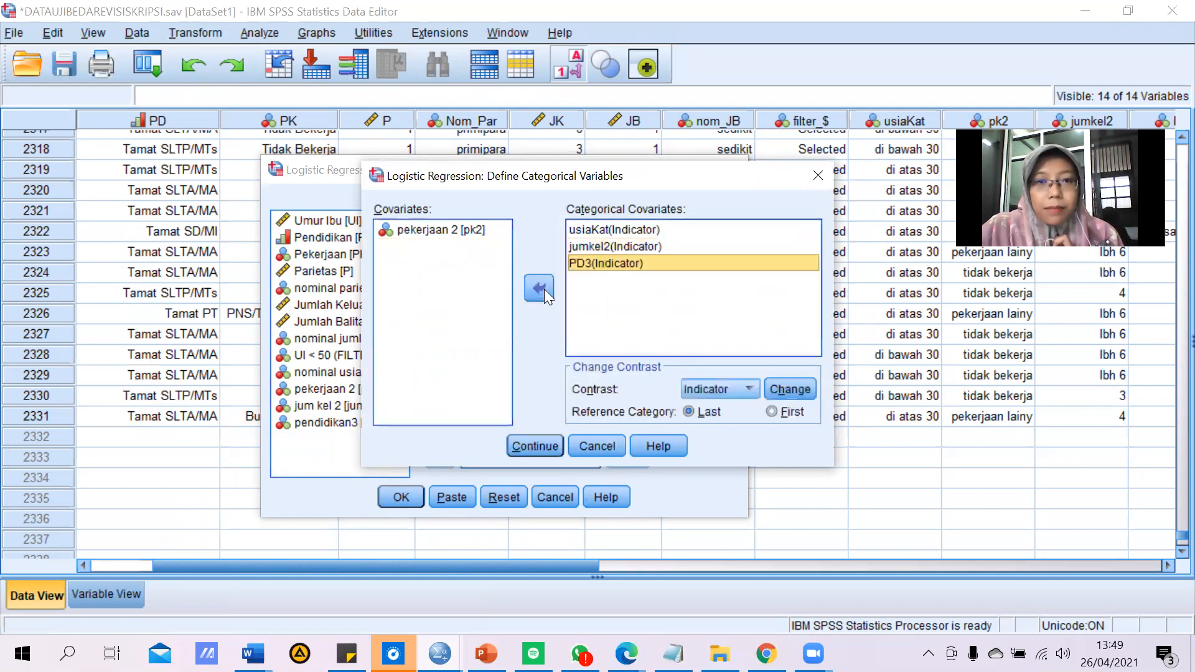
{"action": "left_click", "coordinate": [471, 232]}
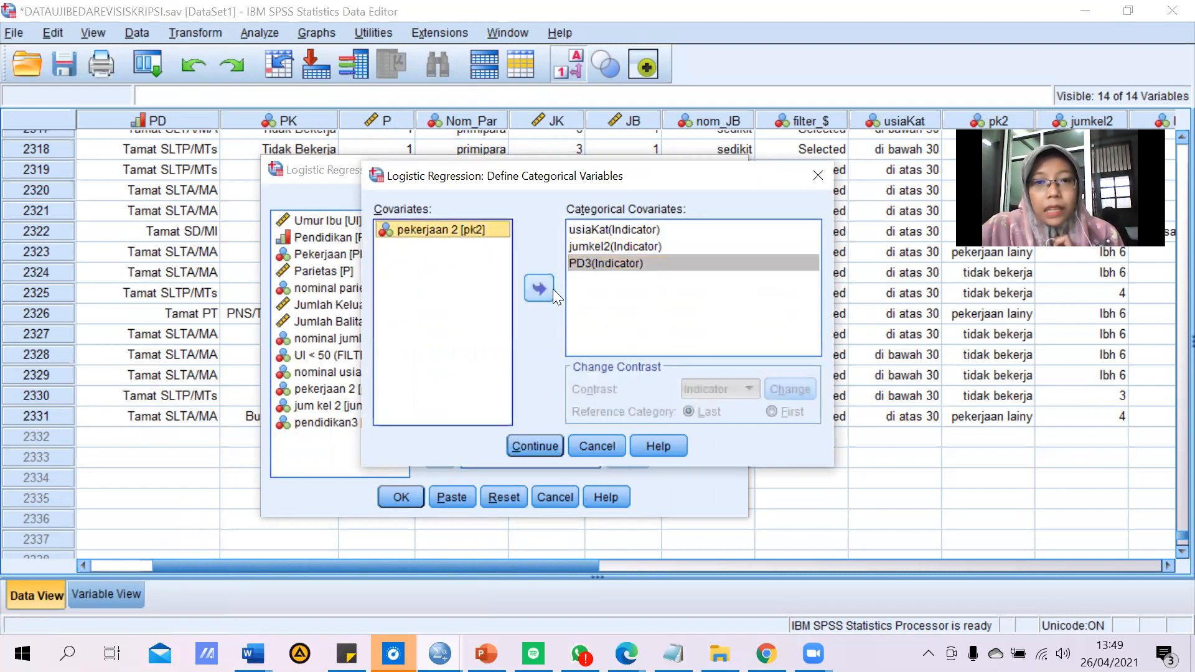
{"action": "left_click", "coordinate": [551, 289]}
{"action": "left_click", "coordinate": [552, 439]}
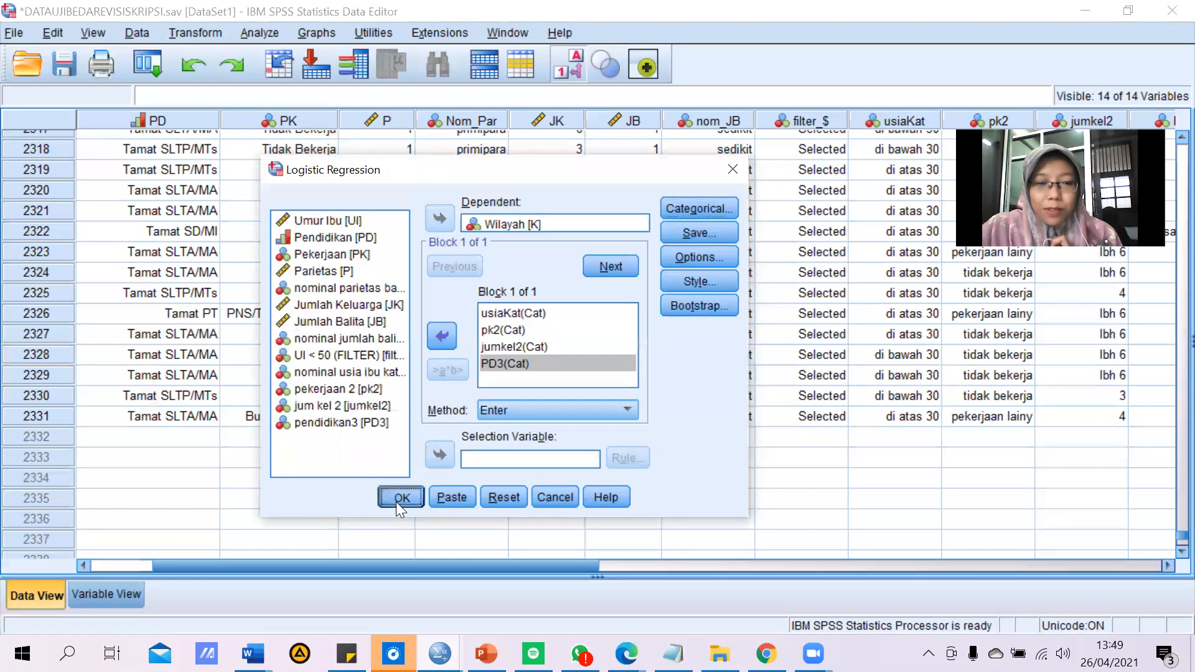
{"action": "left_click", "coordinate": [396, 502]}
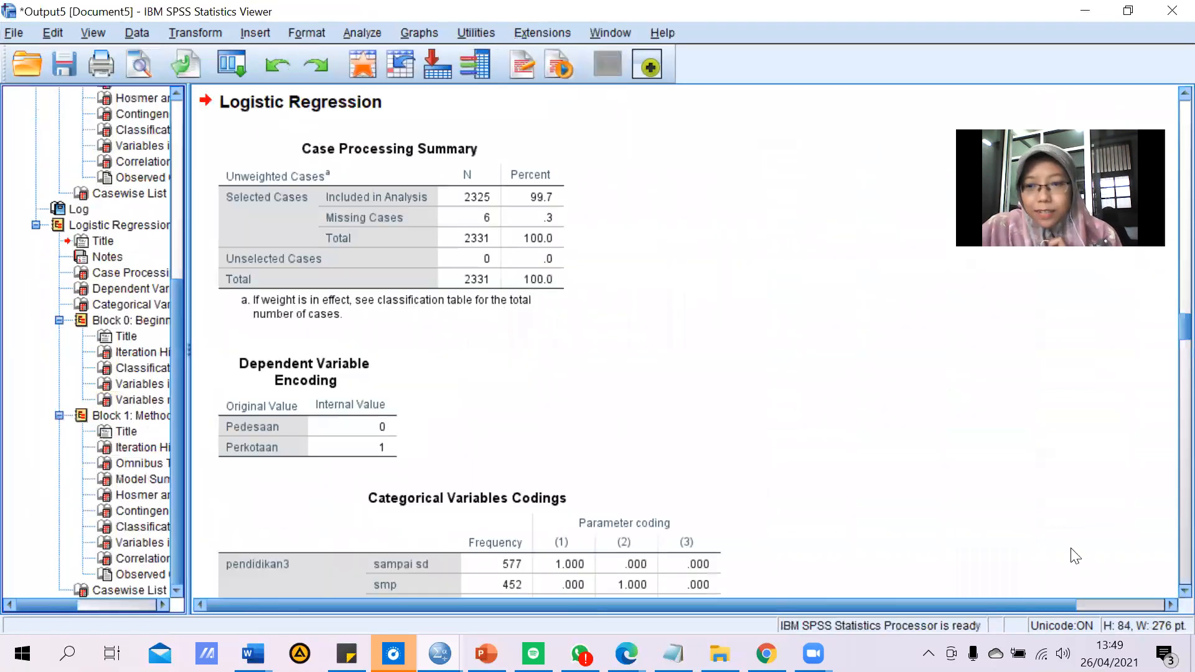
Step: Find the multivariable model's Variables in the Equation table and examine the significance, Exp(B) and 95% CI of each covariate
{"action": "scroll", "coordinate": [1169, 578], "scroll_direction": "down", "scroll_amount": 15}
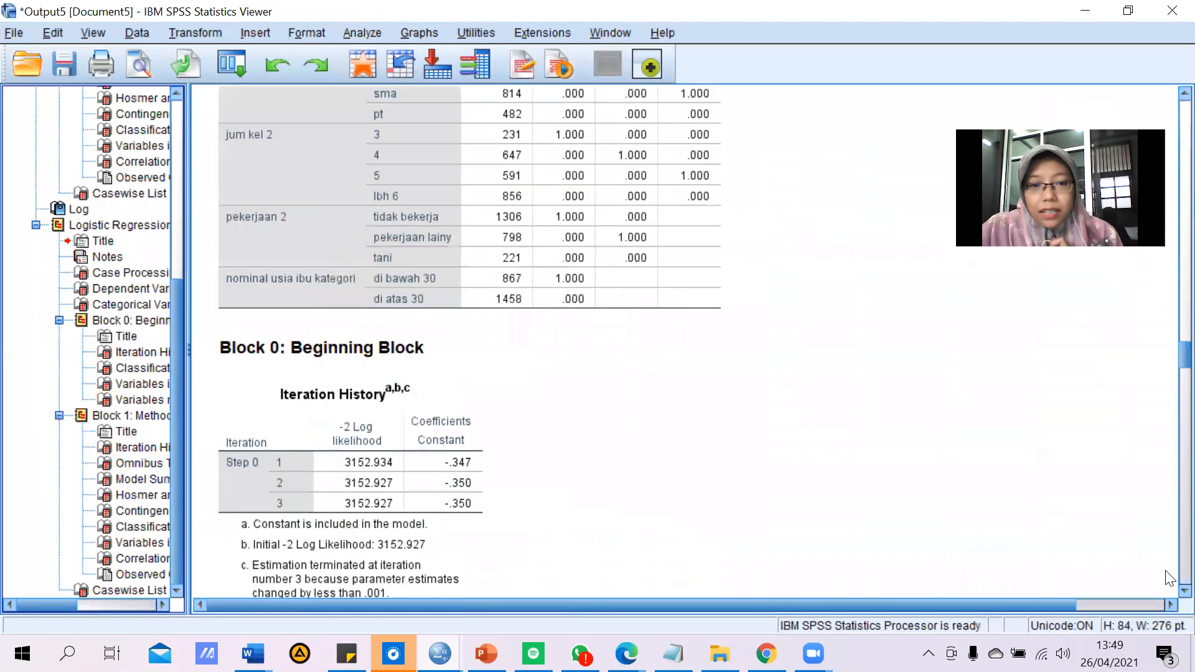
{"action": "scroll", "coordinate": [1170, 578], "scroll_direction": "down", "scroll_amount": 15}
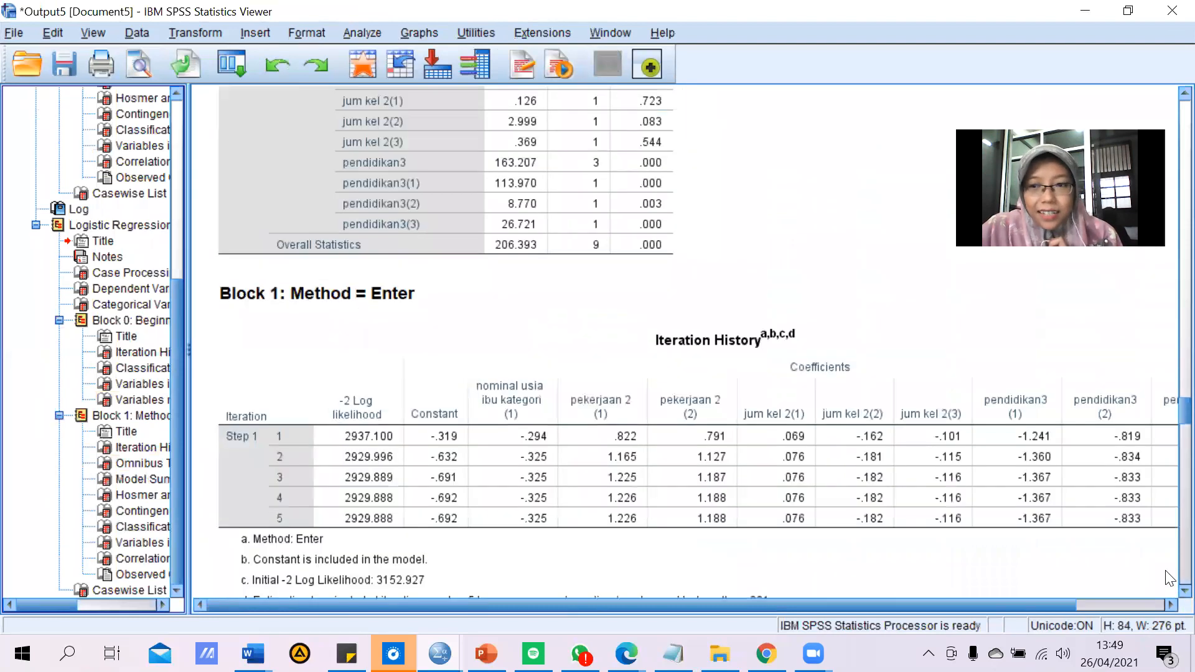
{"action": "scroll", "coordinate": [1169, 578], "scroll_direction": "down", "scroll_amount": 20}
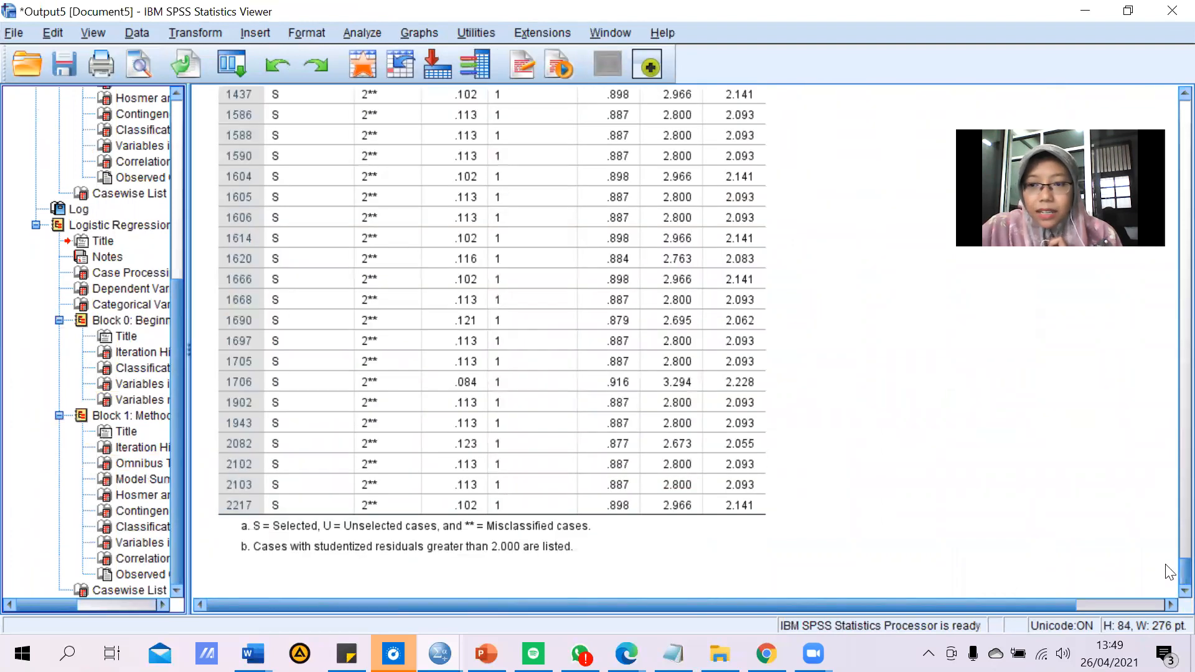
{"action": "left_click_drag", "start_coordinate": [1168, 567], "coordinate": [1168, 480]}
{"action": "left_click", "coordinate": [788, 572]}
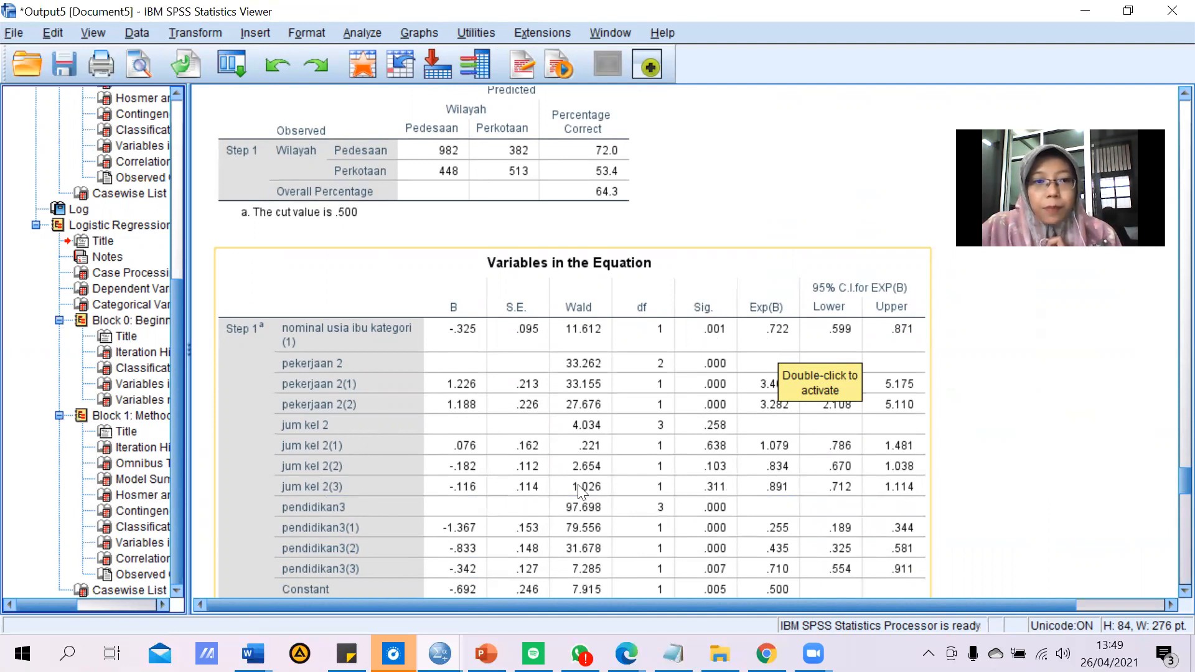
{"action": "left_click", "coordinate": [778, 352]}
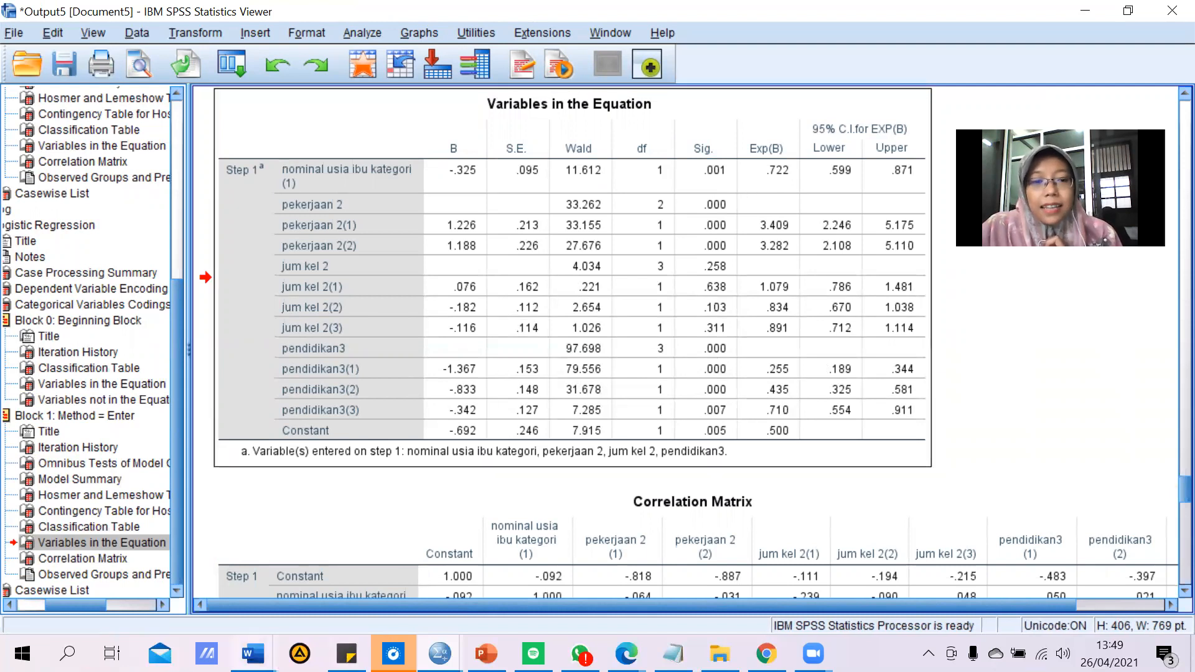
Step: Switch to the Word draft and compare the unadjusted and adjusted odds ratios for age in Table 2
{"action": "mouse_move", "coordinate": [253, 654]}
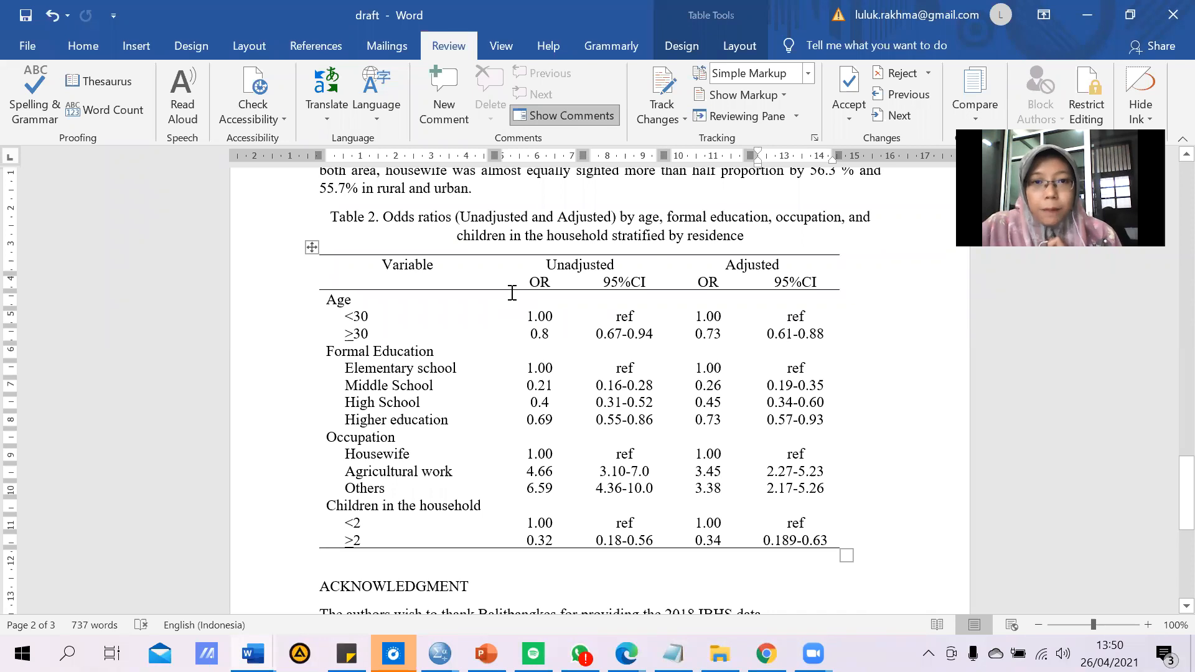
{"action": "left_click", "coordinate": [602, 318]}
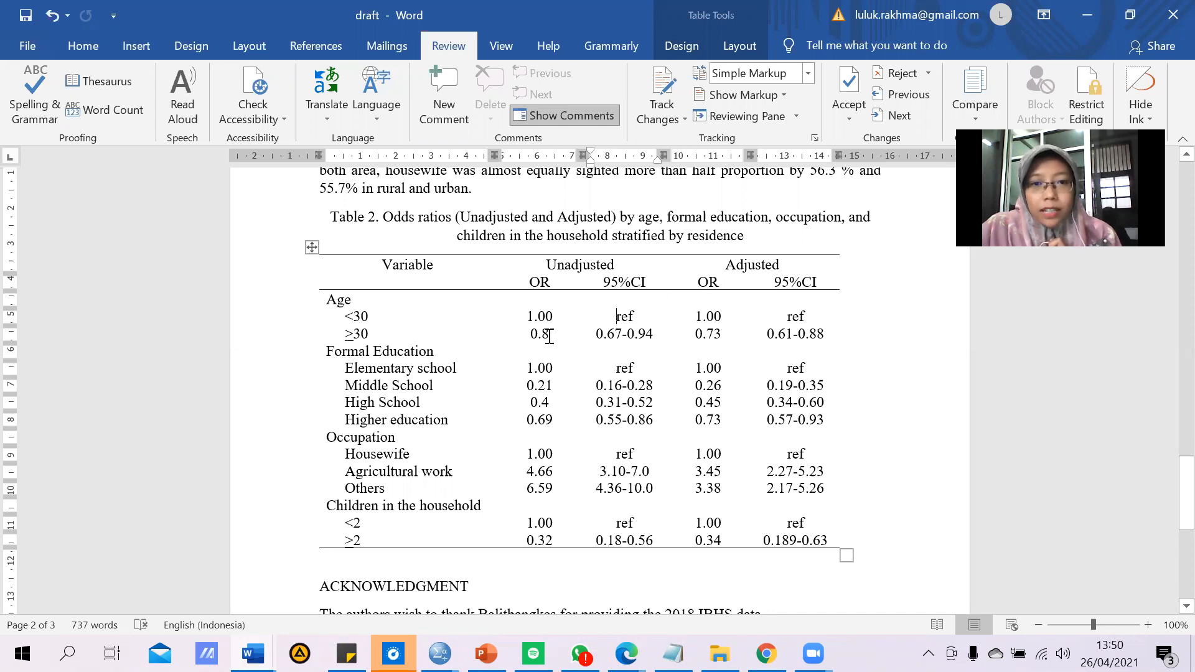
{"action": "left_click", "coordinate": [725, 338]}
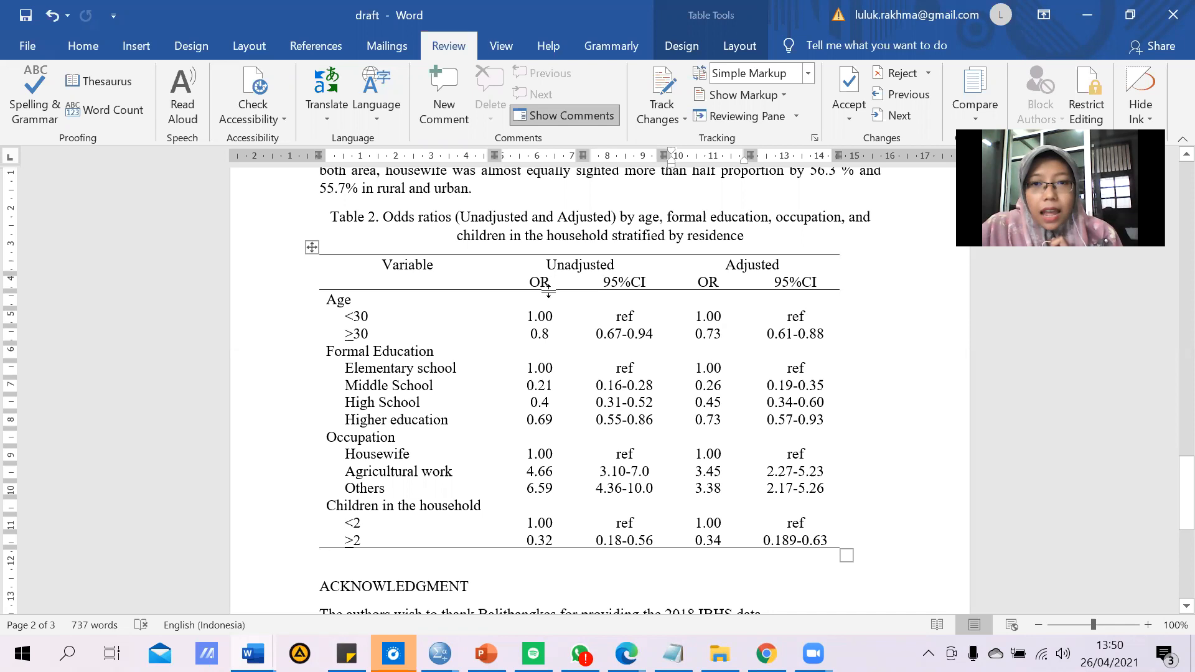
{"action": "left_click", "coordinate": [605, 340]}
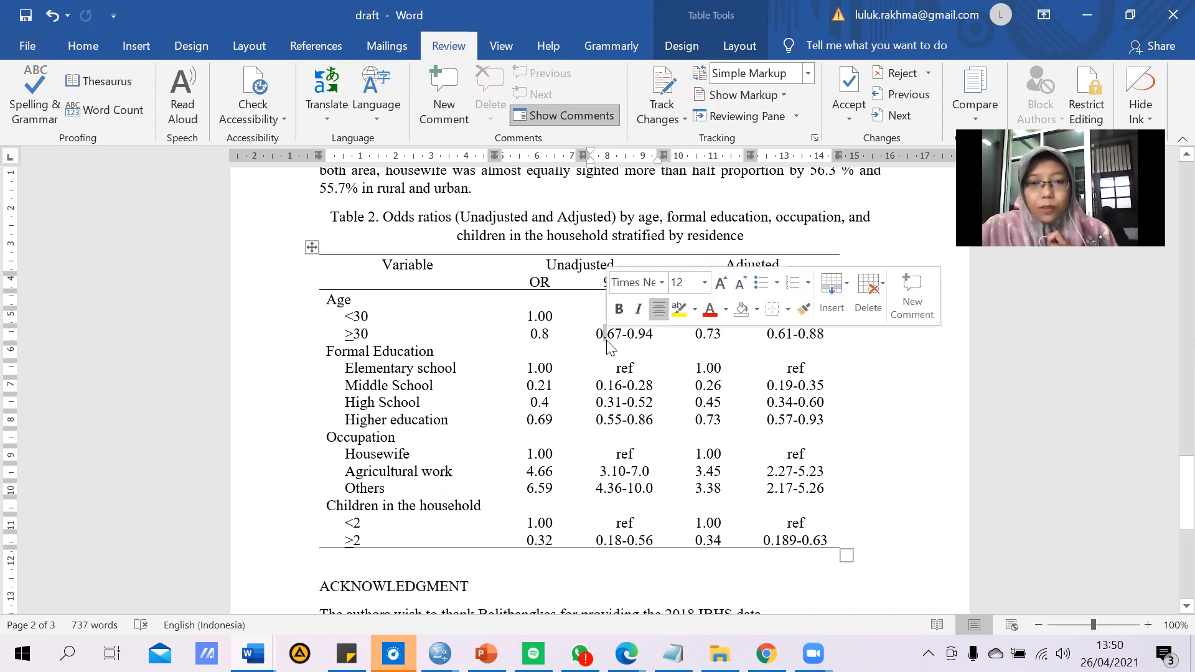